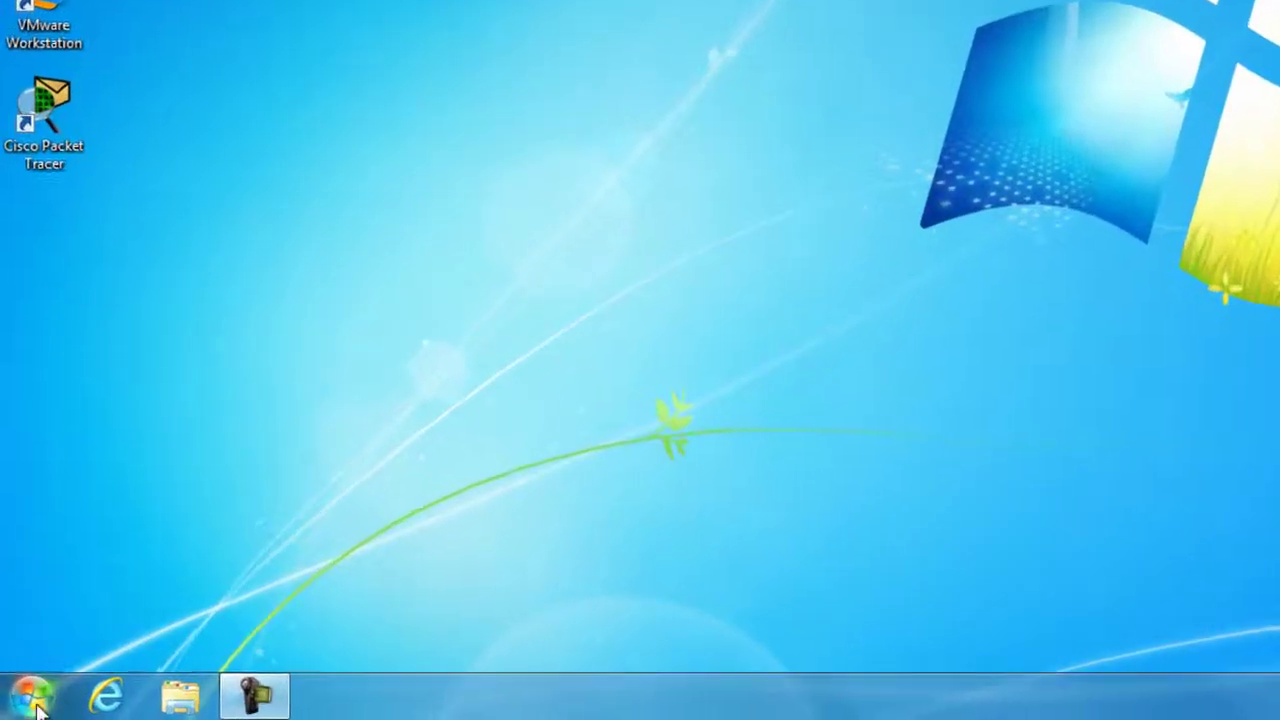
- Open the Control Panel
click(18, 708)
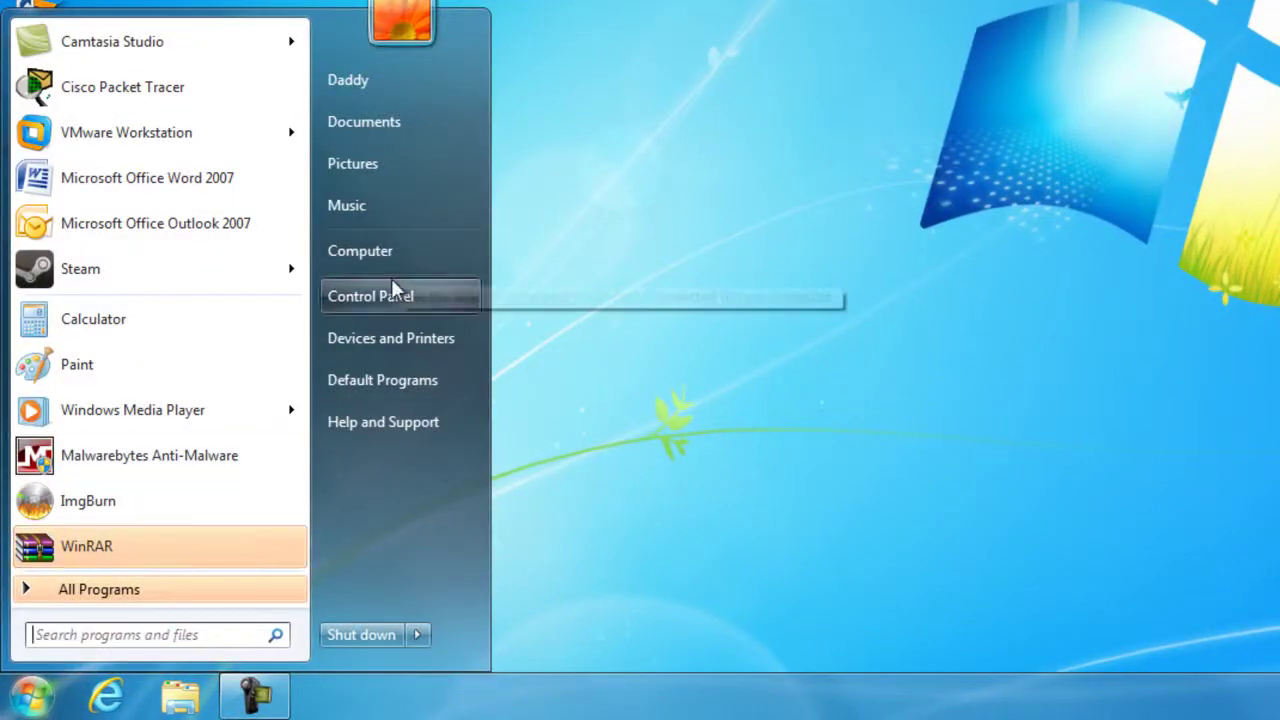
click(383, 308)
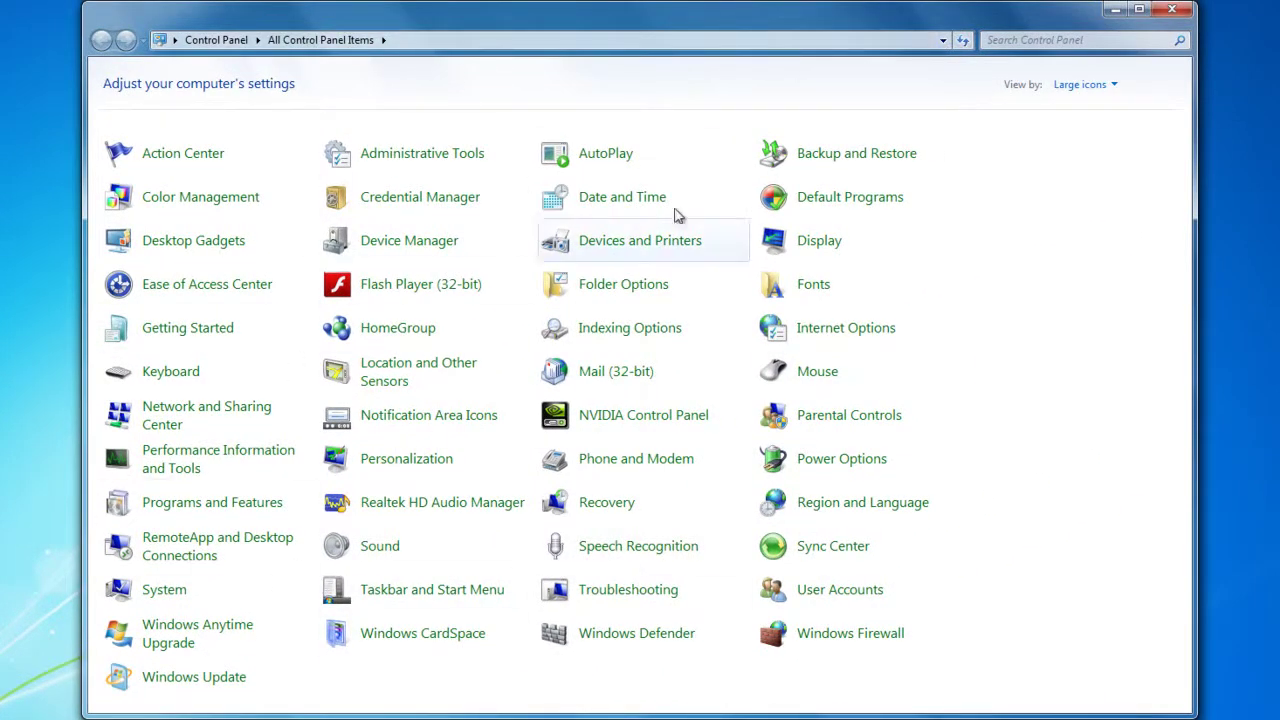
- Try the Category view for the Control Panel items, and return to Large icons
click(1073, 88)
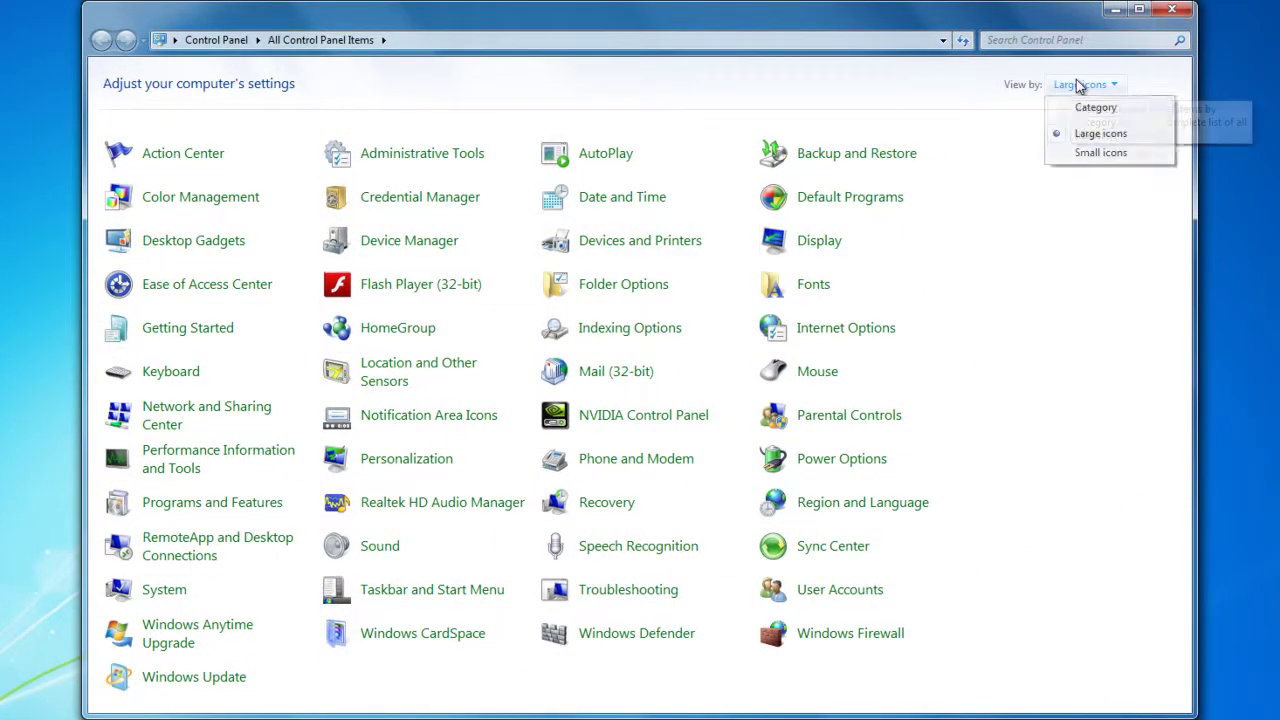
click(1086, 106)
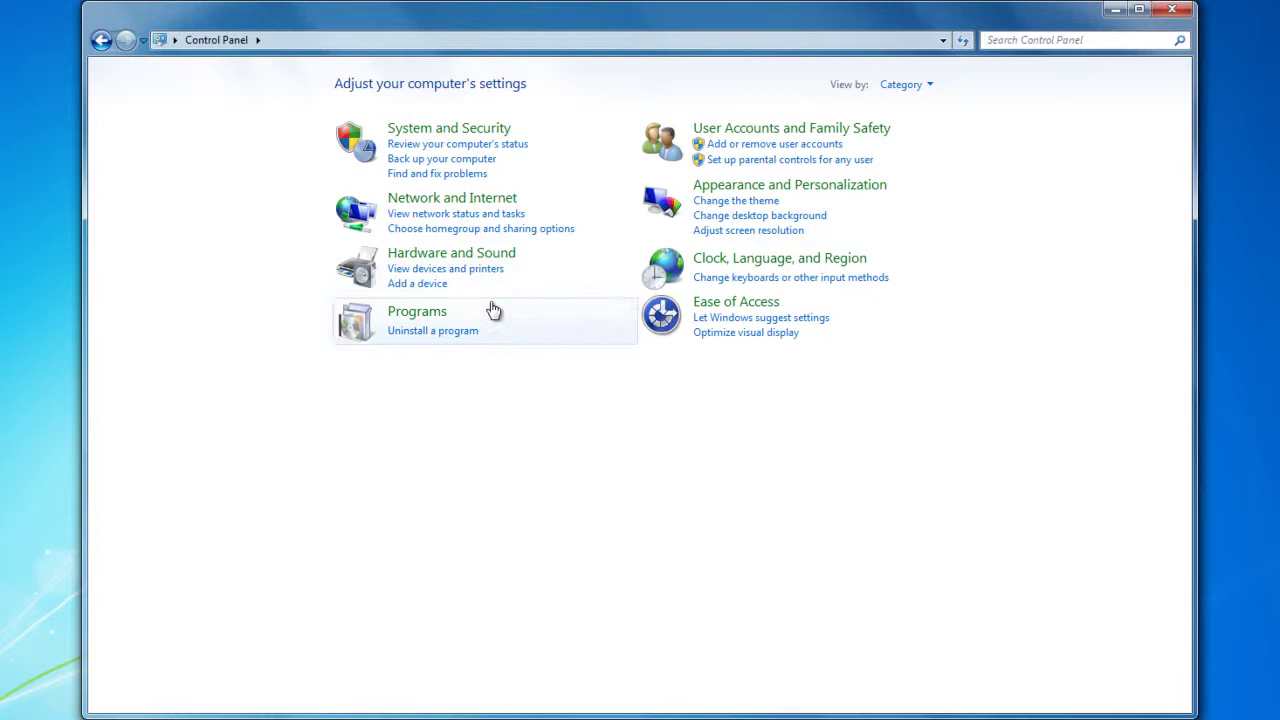
click(912, 86)
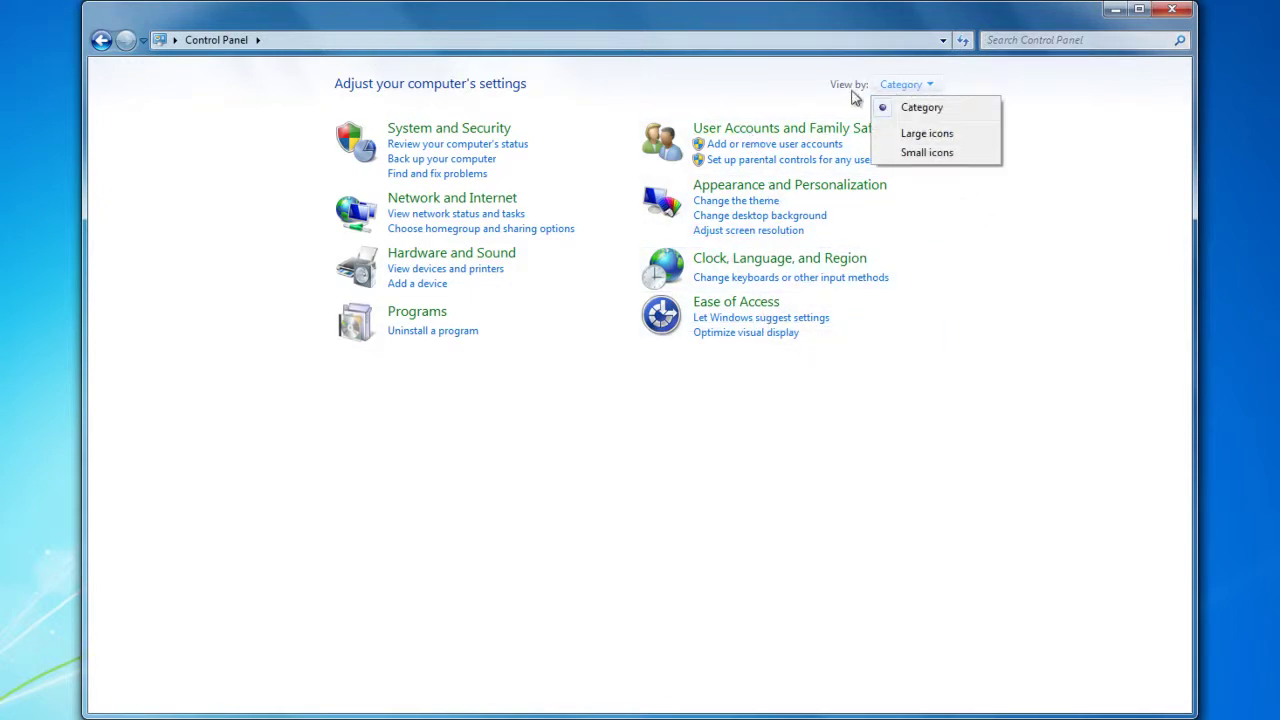
click(932, 134)
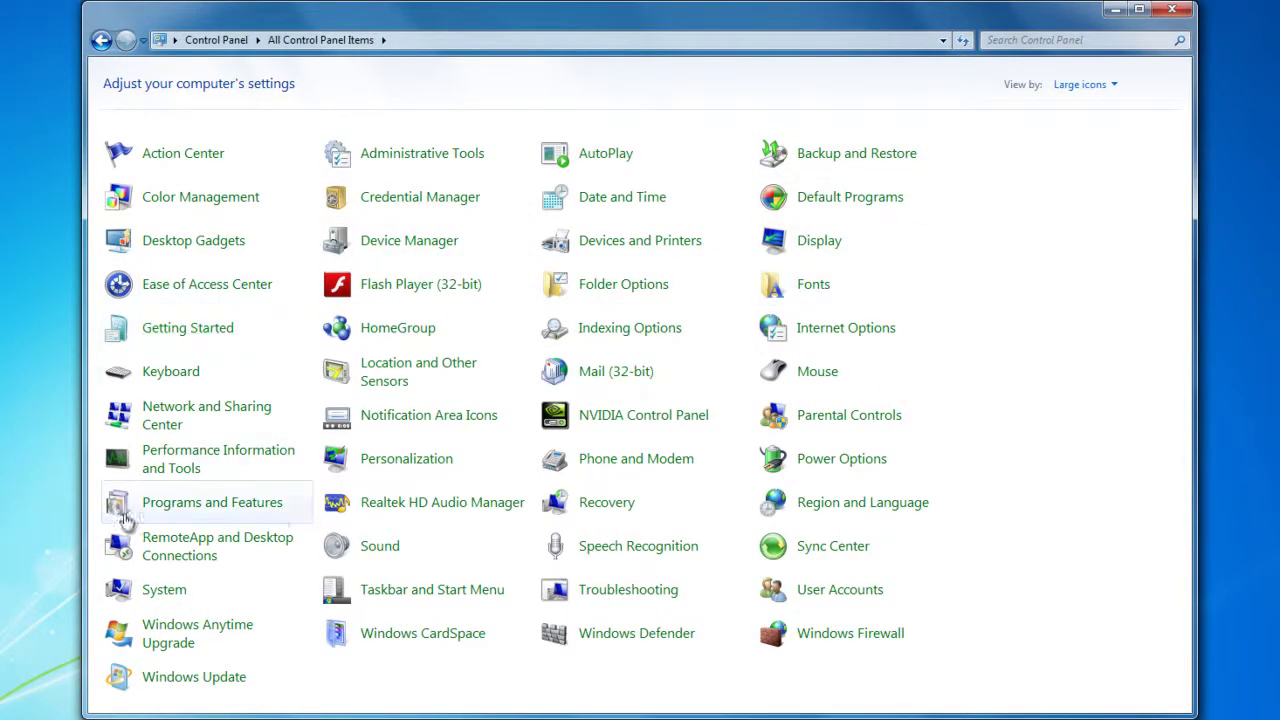
- Open the User Accounts settings and go to managing another account
click(823, 598)
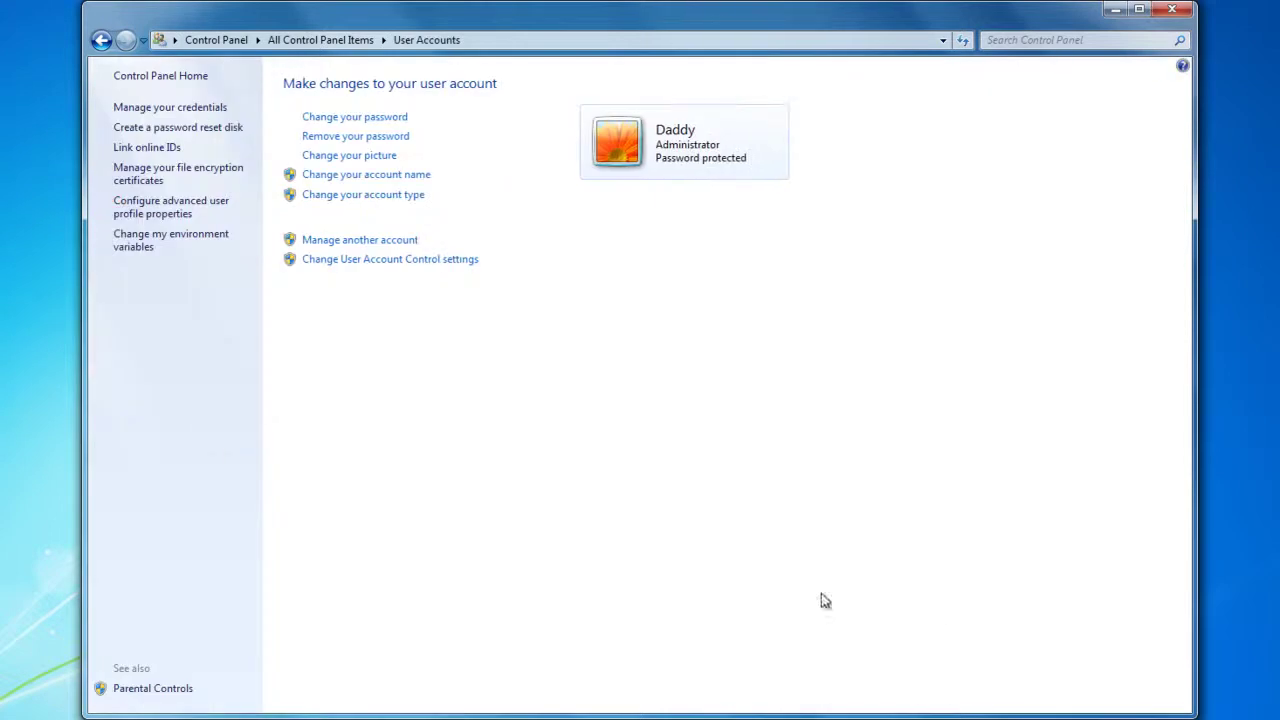
click(358, 241)
click(358, 241)
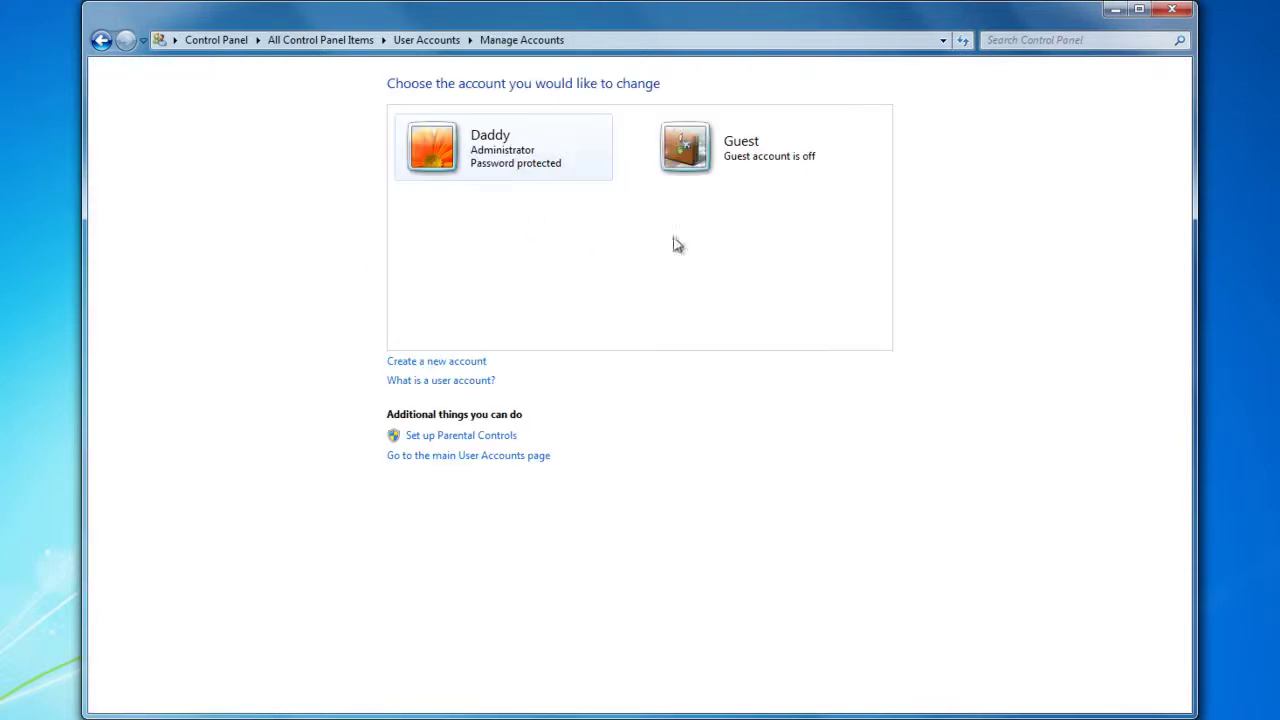
- Create a new standard user account named Family
click(450, 365)
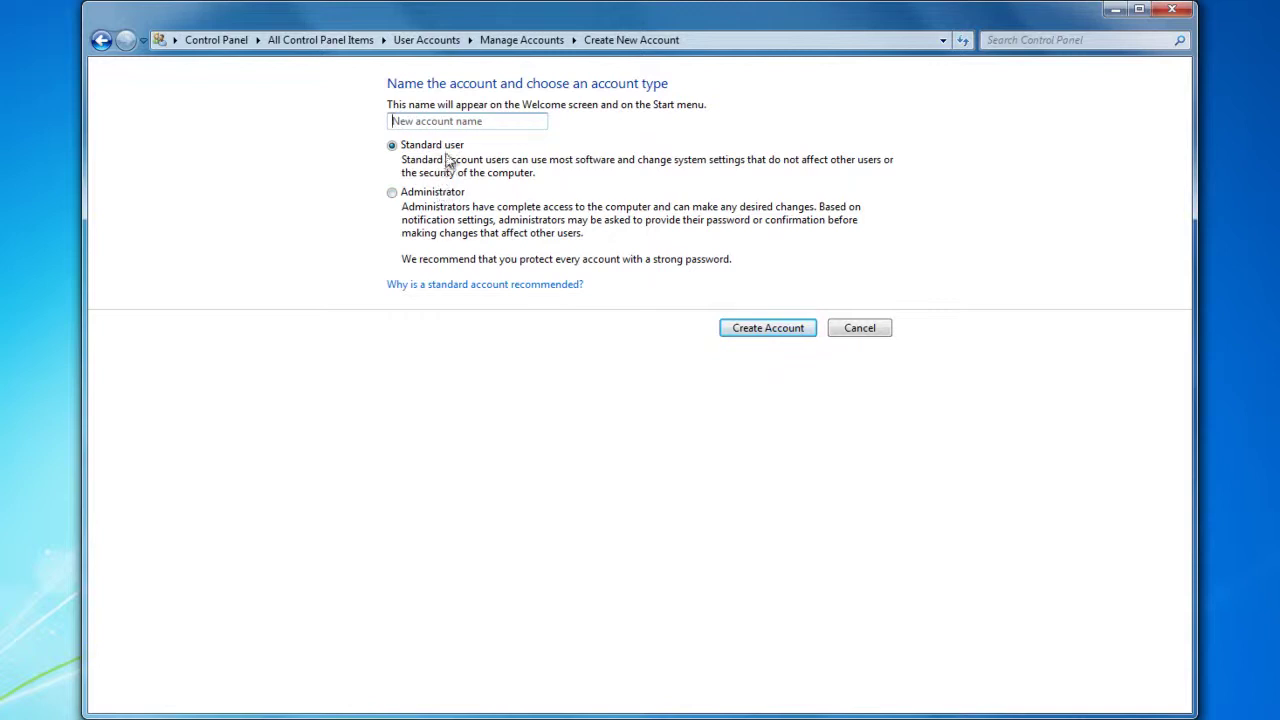
click(442, 120)
click(449, 122)
text(Family)
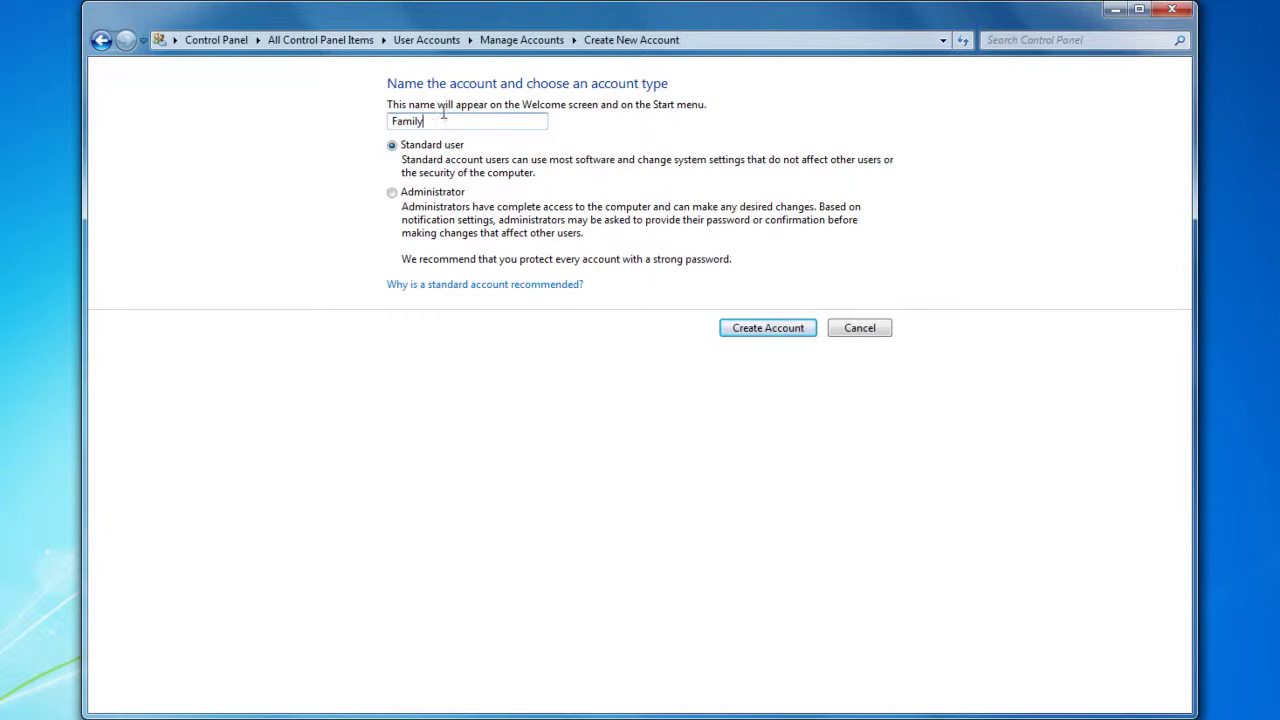
click(763, 330)
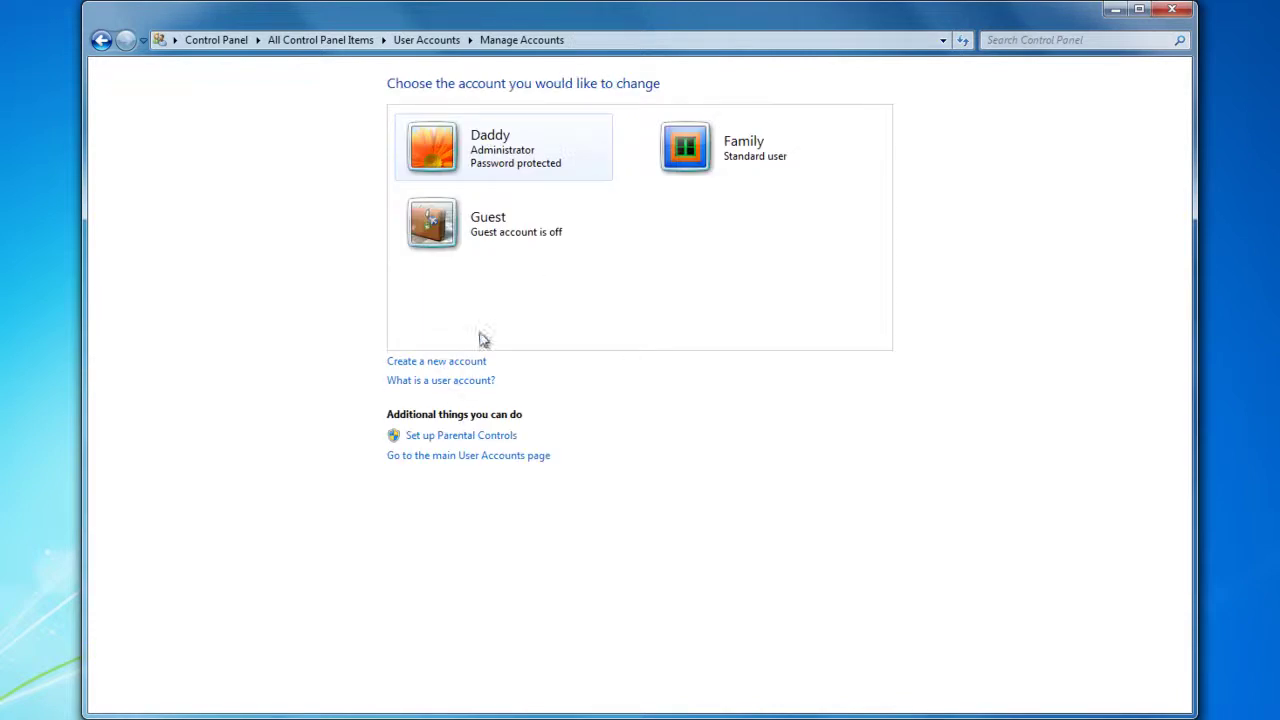
- Create a second standard user account named Brother
click(455, 362)
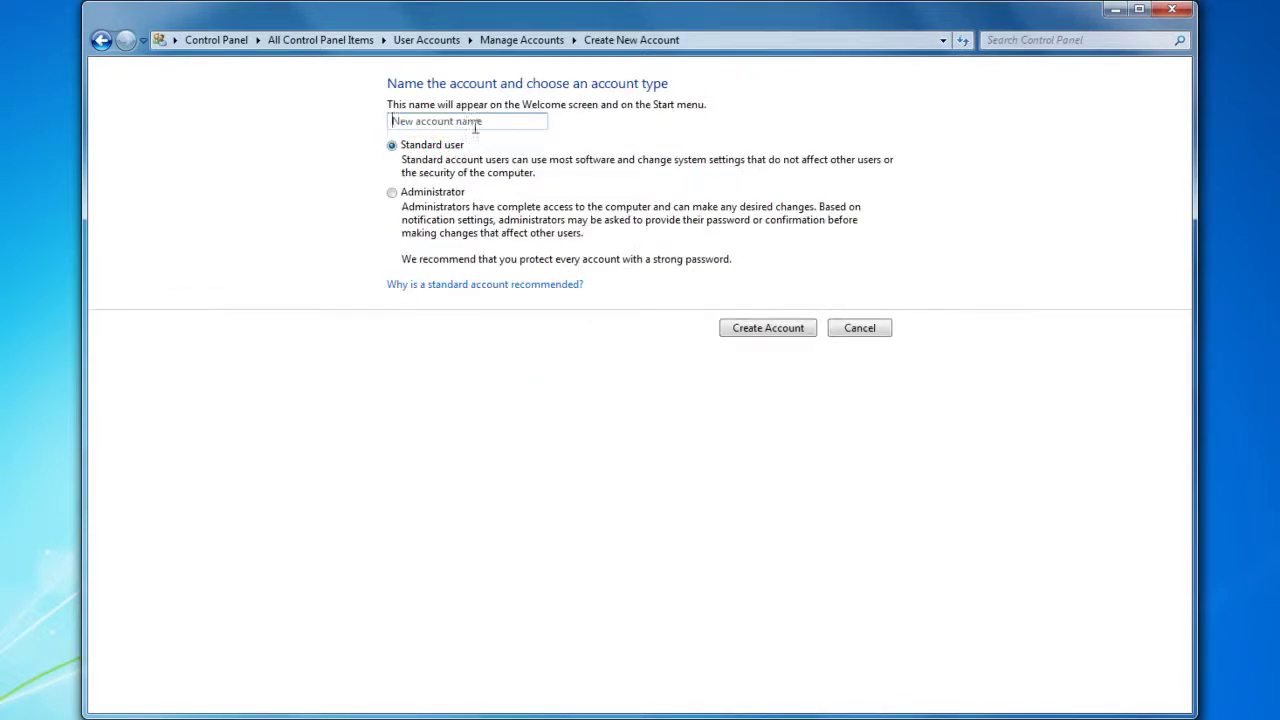
text(Brother)
key(Return)
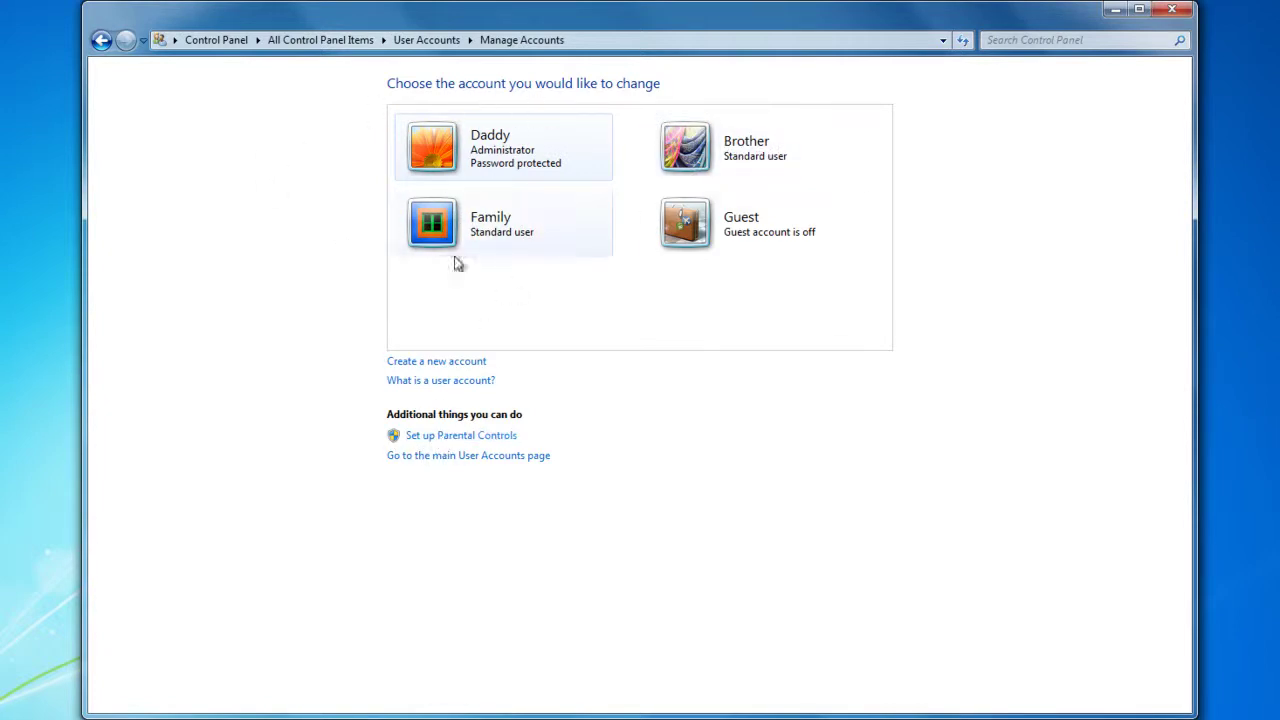
- Turn on Parental Controls for the Family account and open its time limits
click(441, 440)
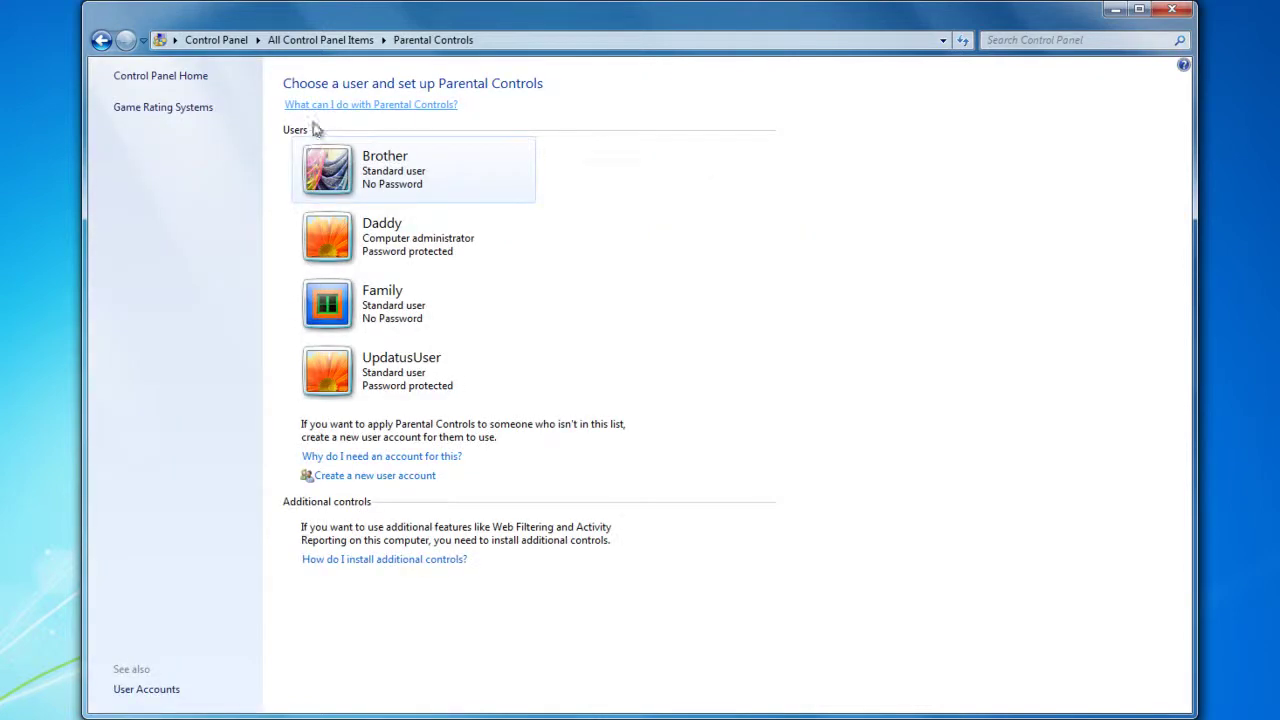
click(355, 314)
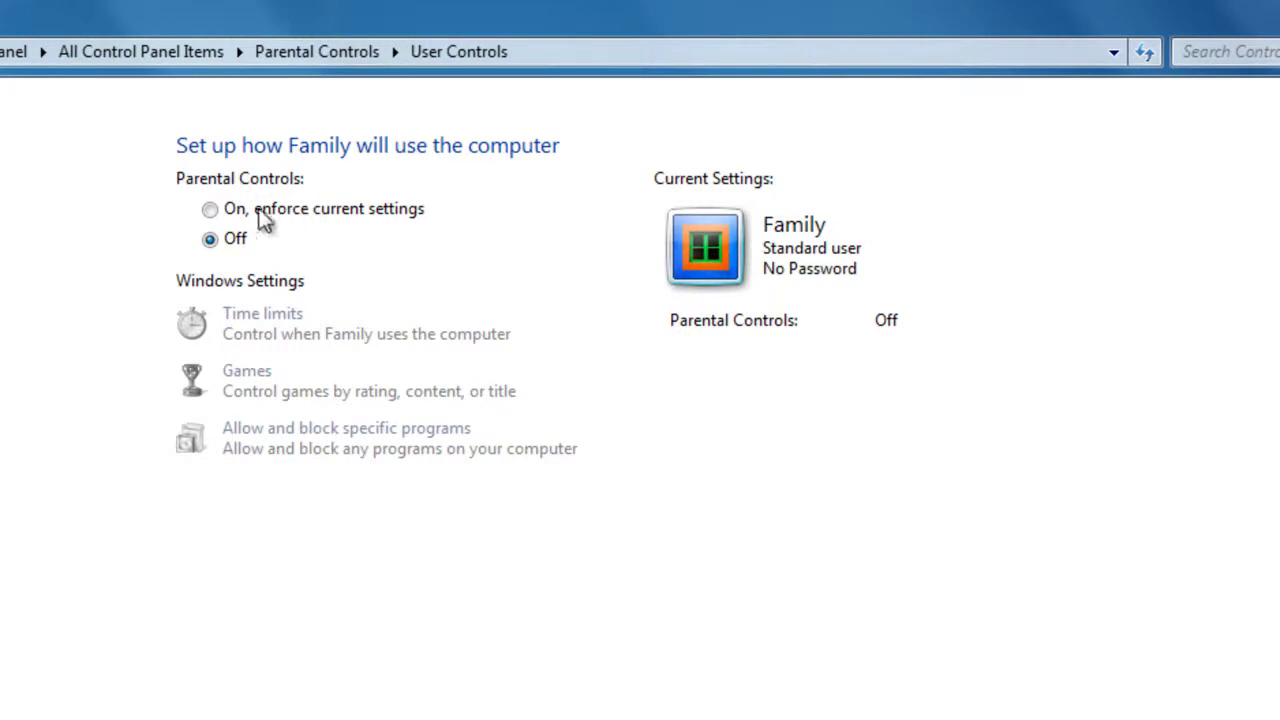
click(210, 210)
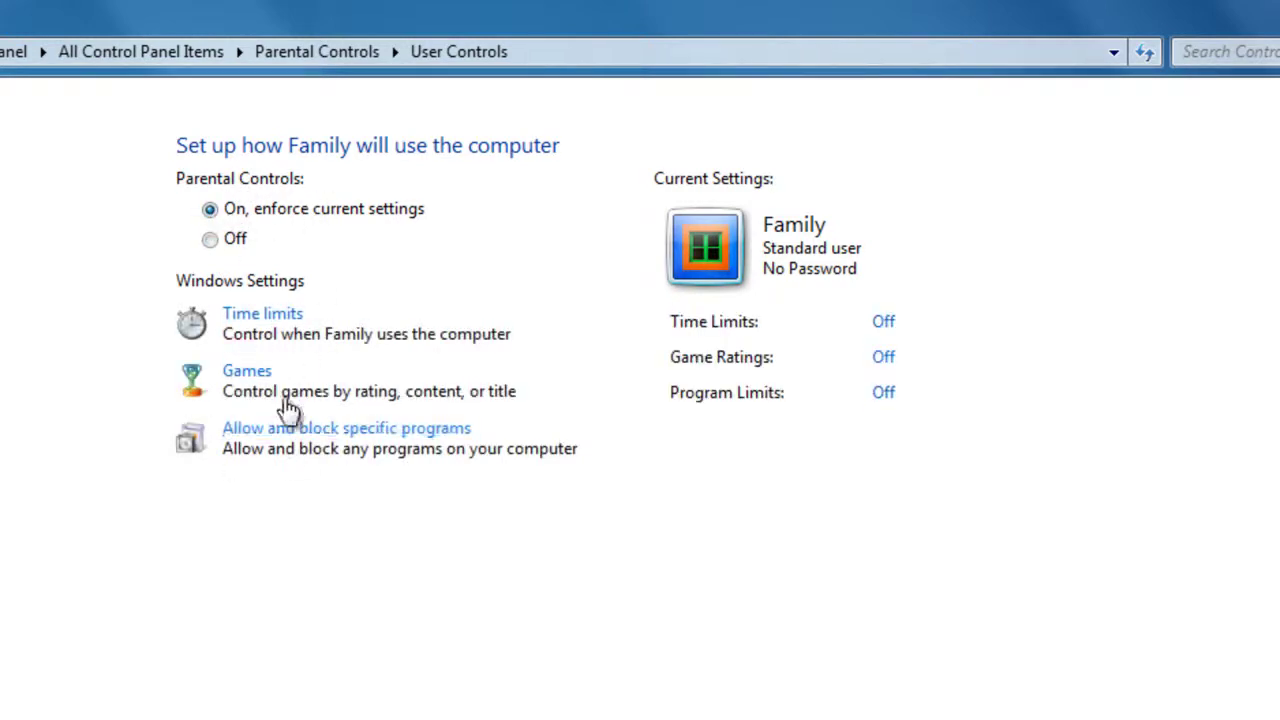
click(252, 315)
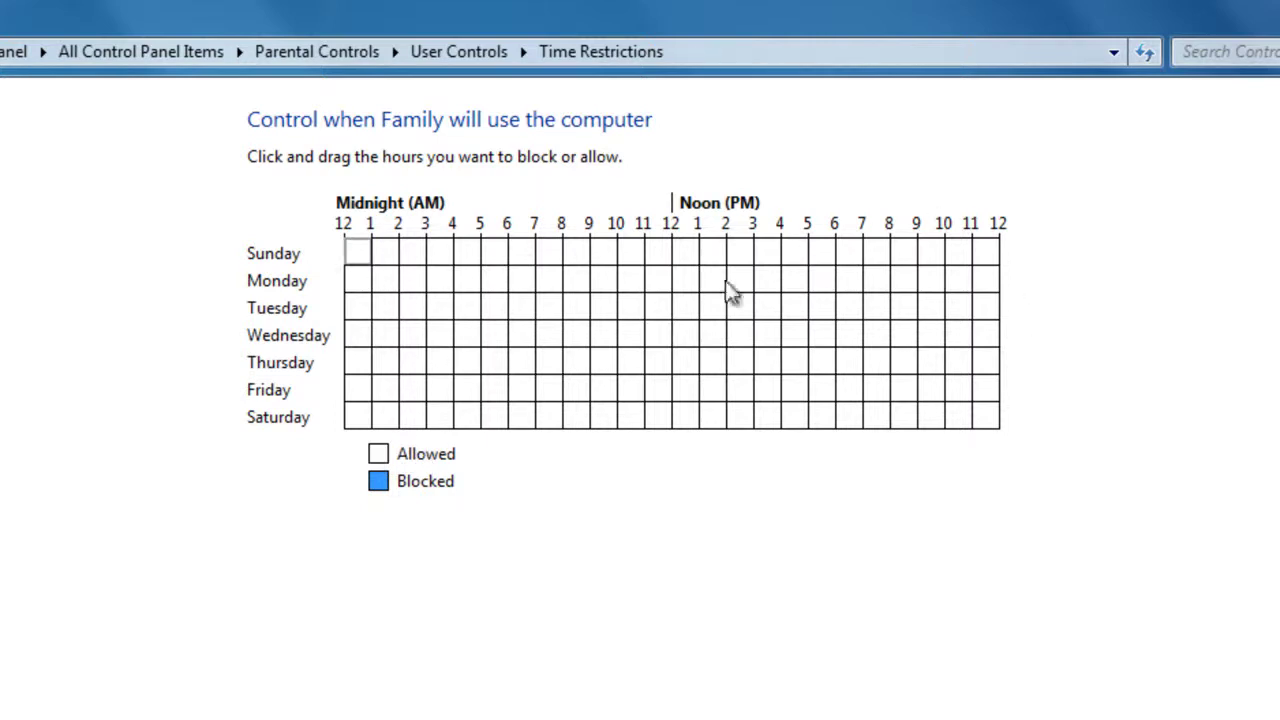
- Try blocking 5 AM to 7 PM on every day of the week, and clear those hours again
drag(490, 250, 857, 416)
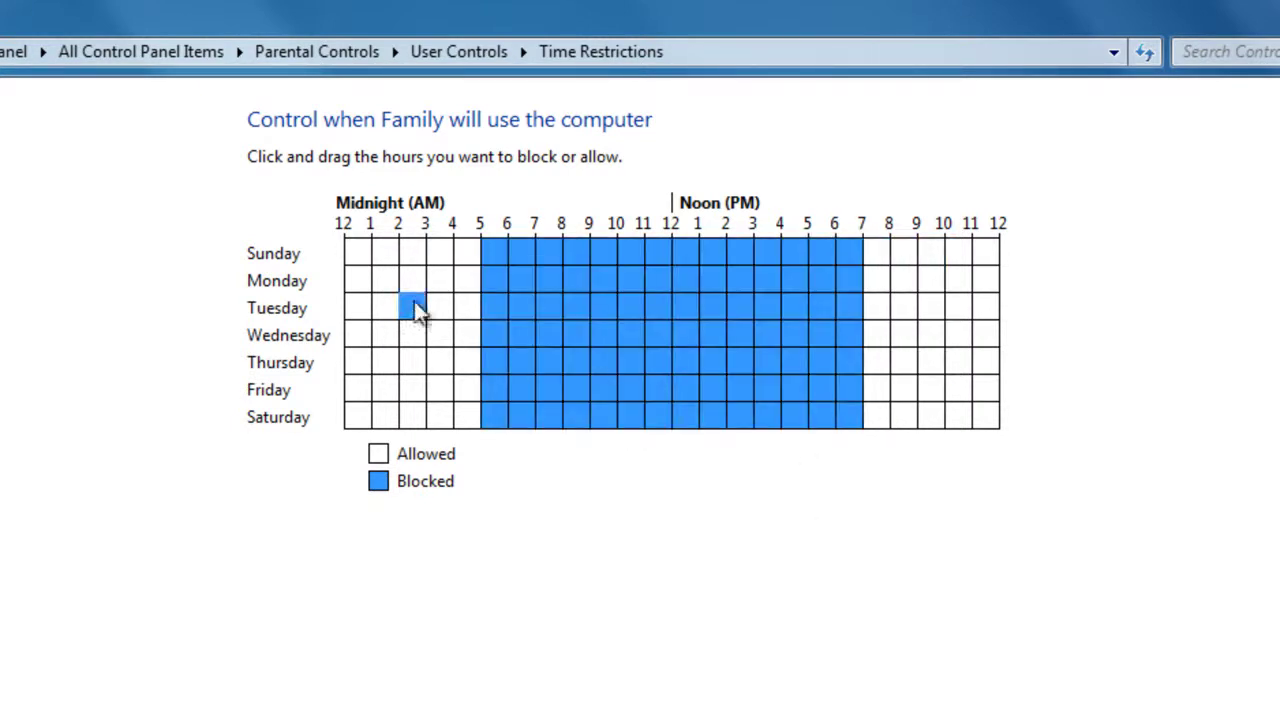
drag(500, 268, 812, 457)
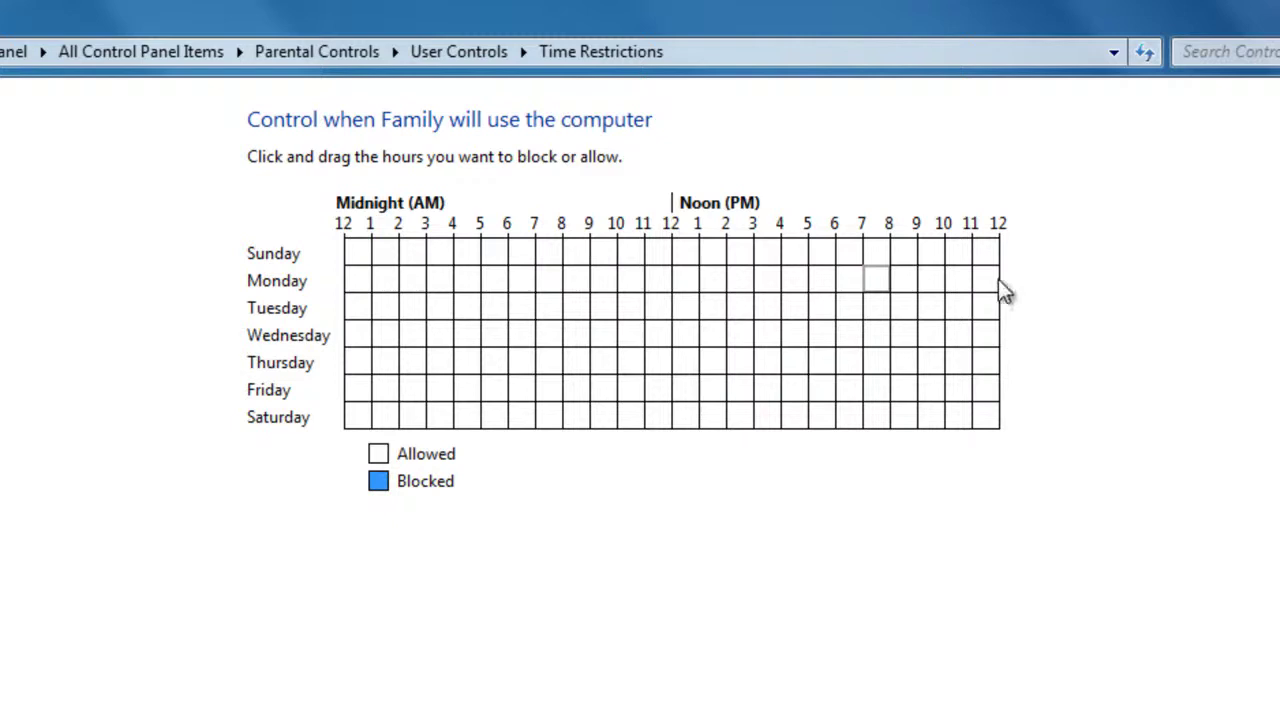
- Block computer use for Family from midnight to 9 AM and from 9 PM to midnight on every day
drag(588, 252, 368, 420)
mouse_move(930, 252)
mouse_down()
mouse_move(968, 400)
mouse_move(990, 412)
mouse_up()
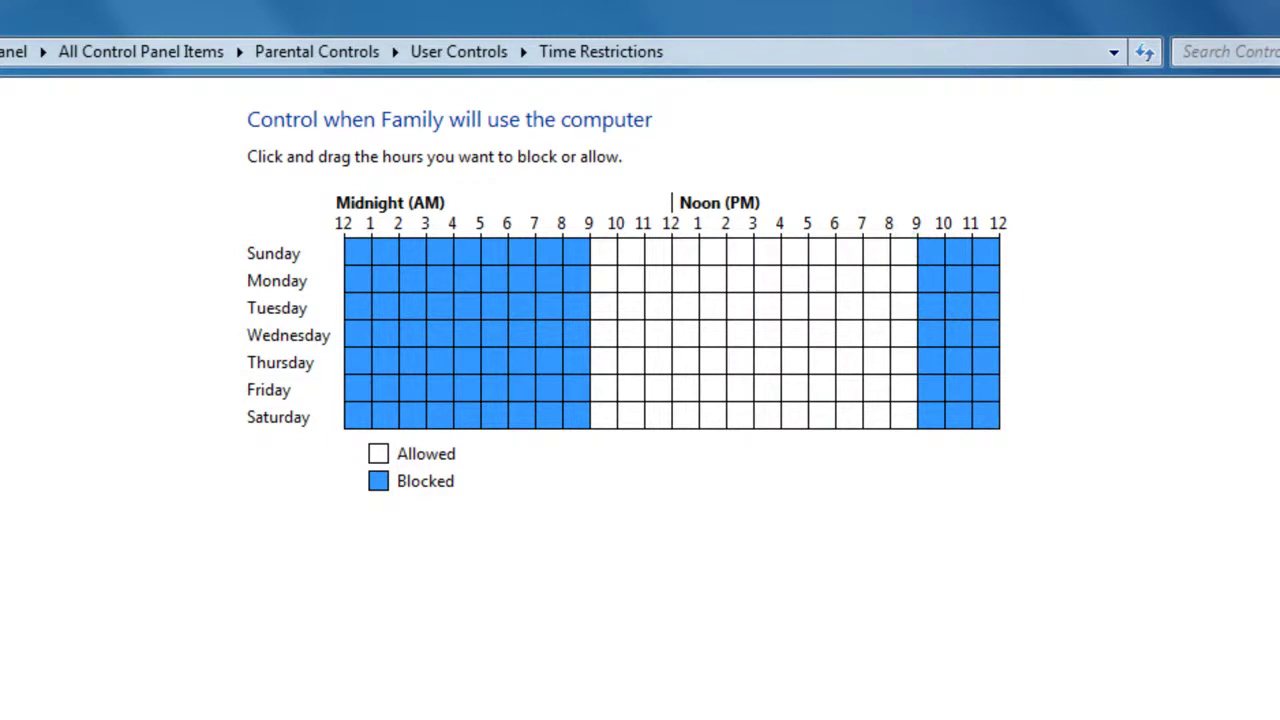
key(BackSpace)
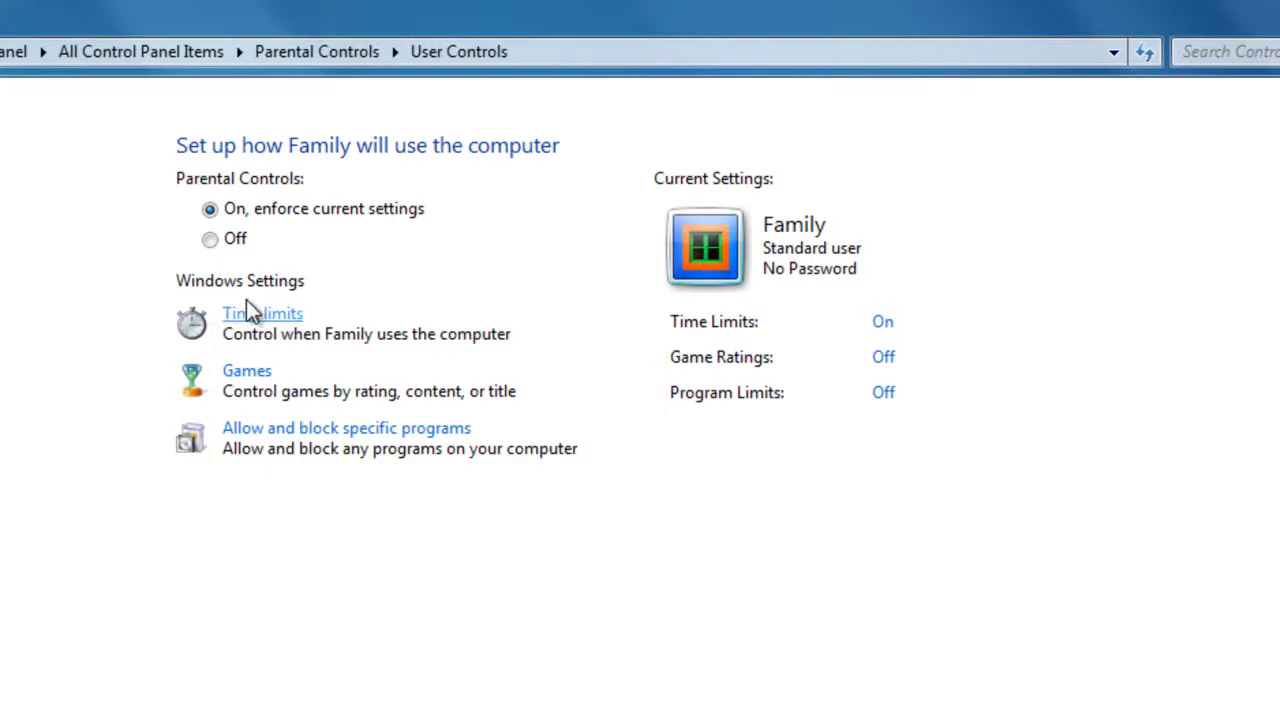
- Open the game ratings settings for Family and block games with no rating
click(249, 374)
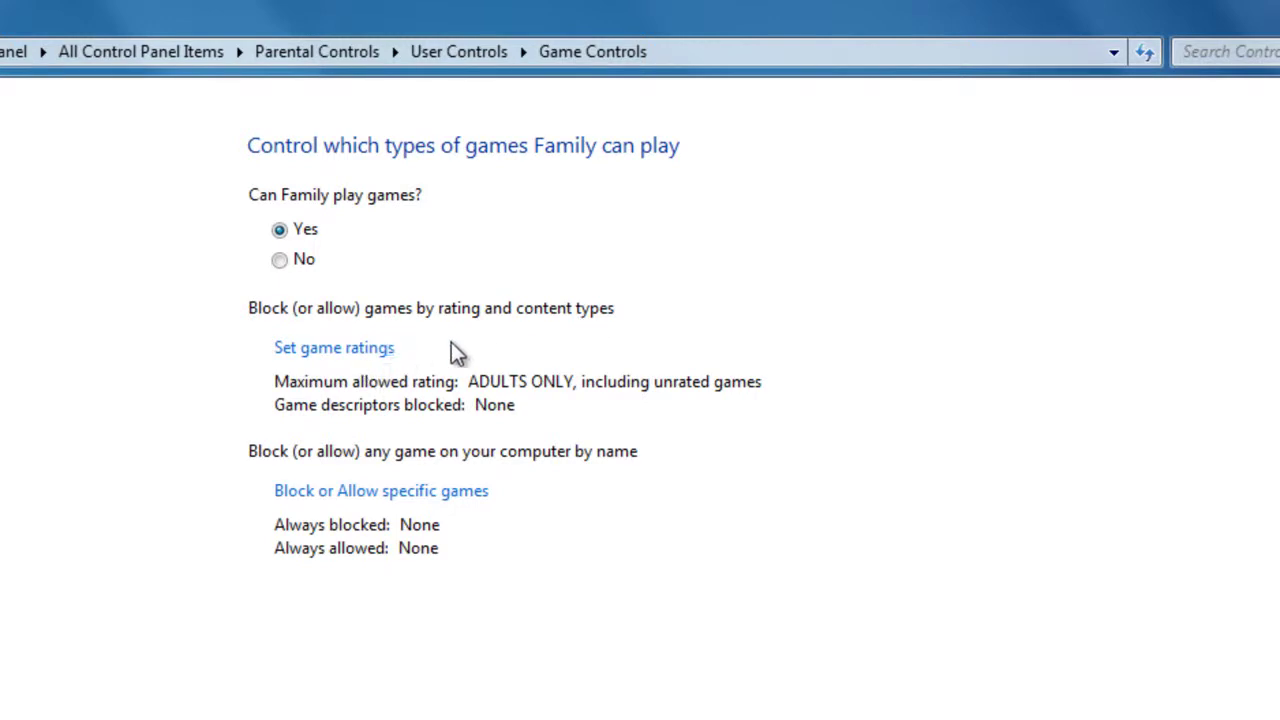
click(323, 352)
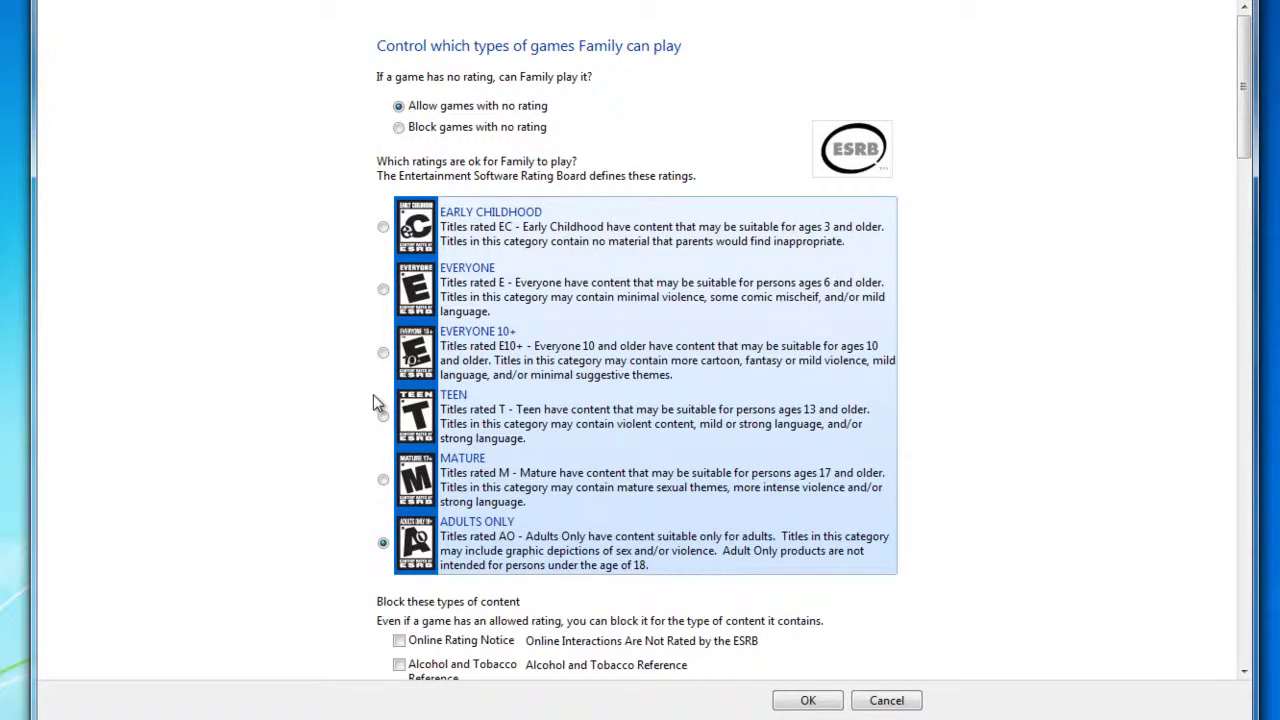
click(399, 128)
- Set Teen as the highest game rating Family is allowed to play
scroll(548, 413, down, 1)
click(548, 413)
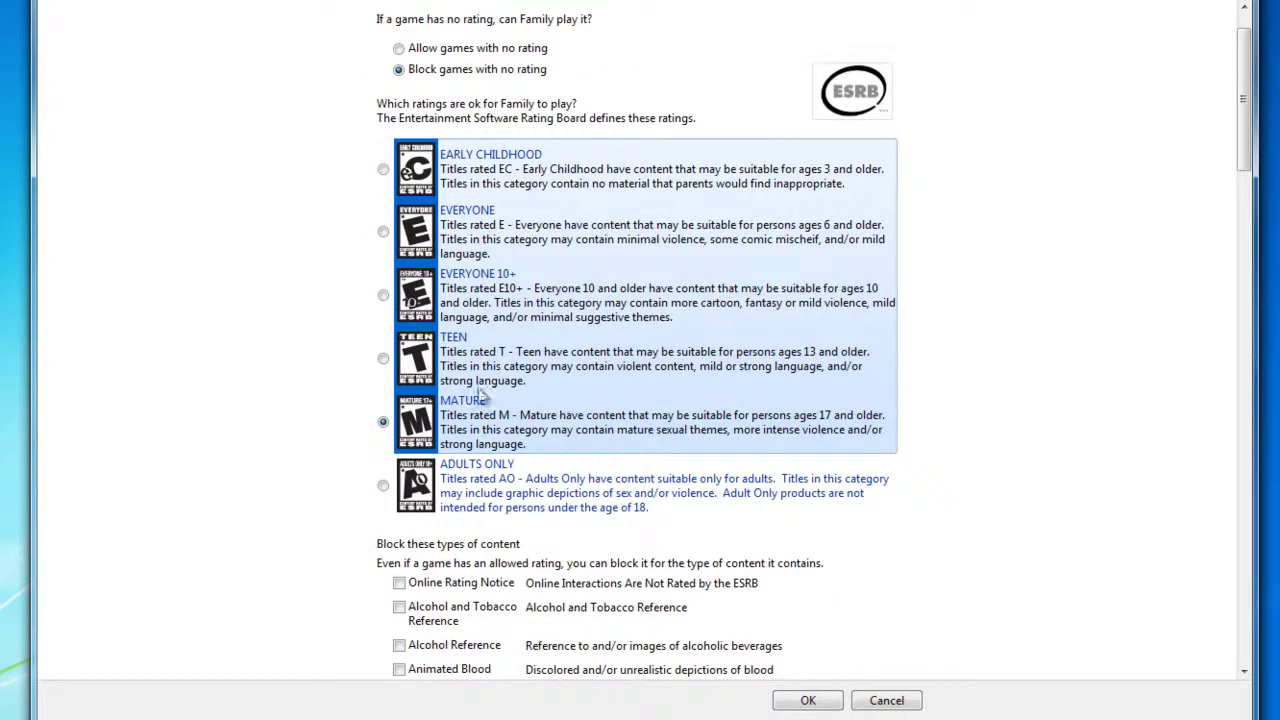
click(384, 359)
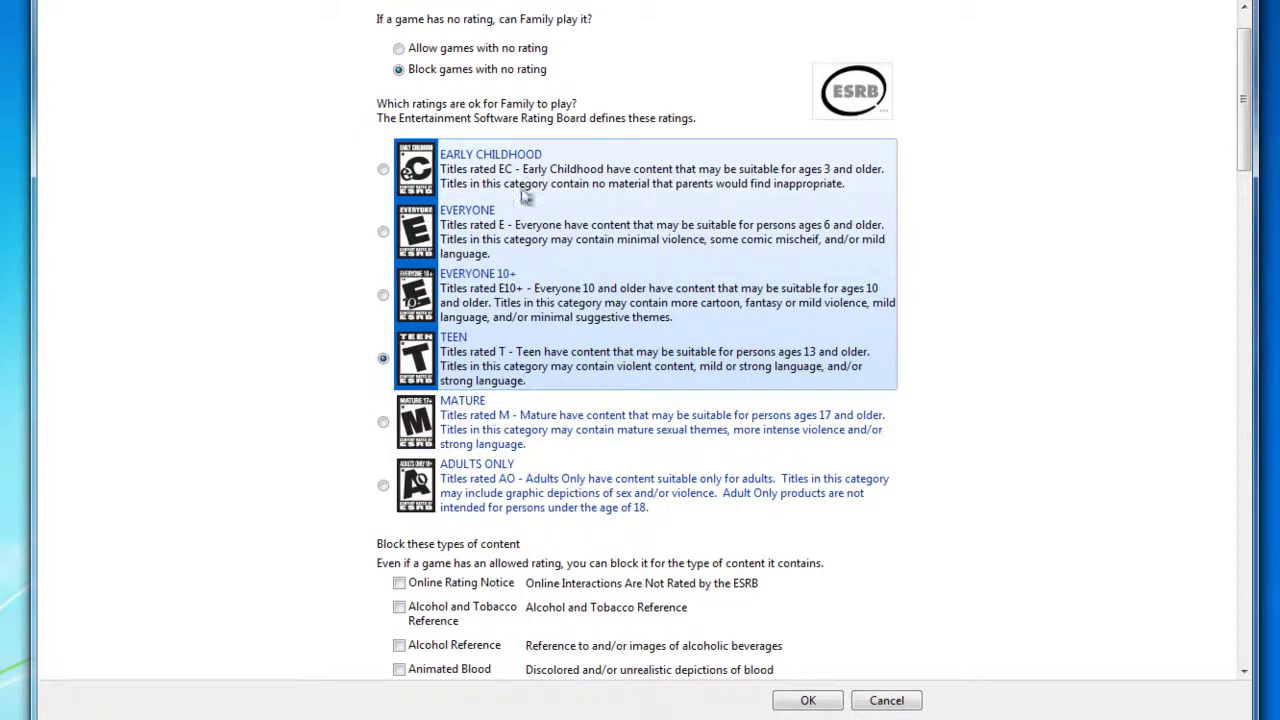
click(489, 436)
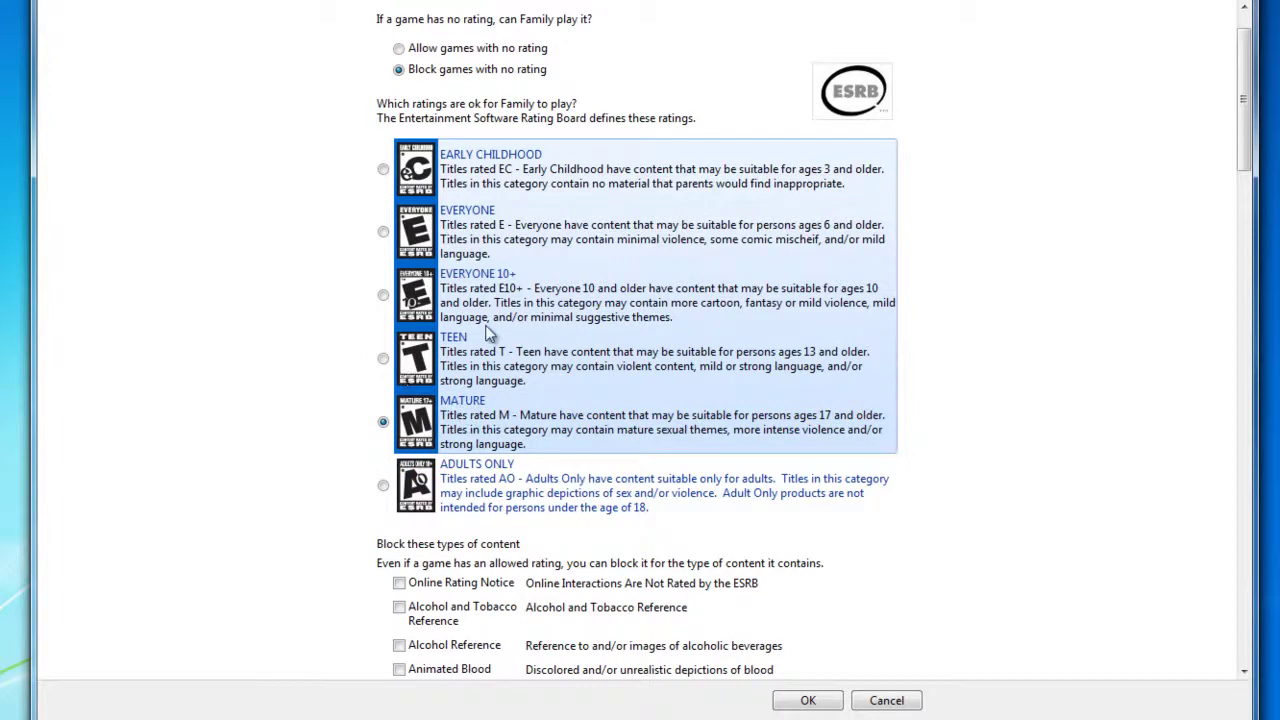
click(484, 366)
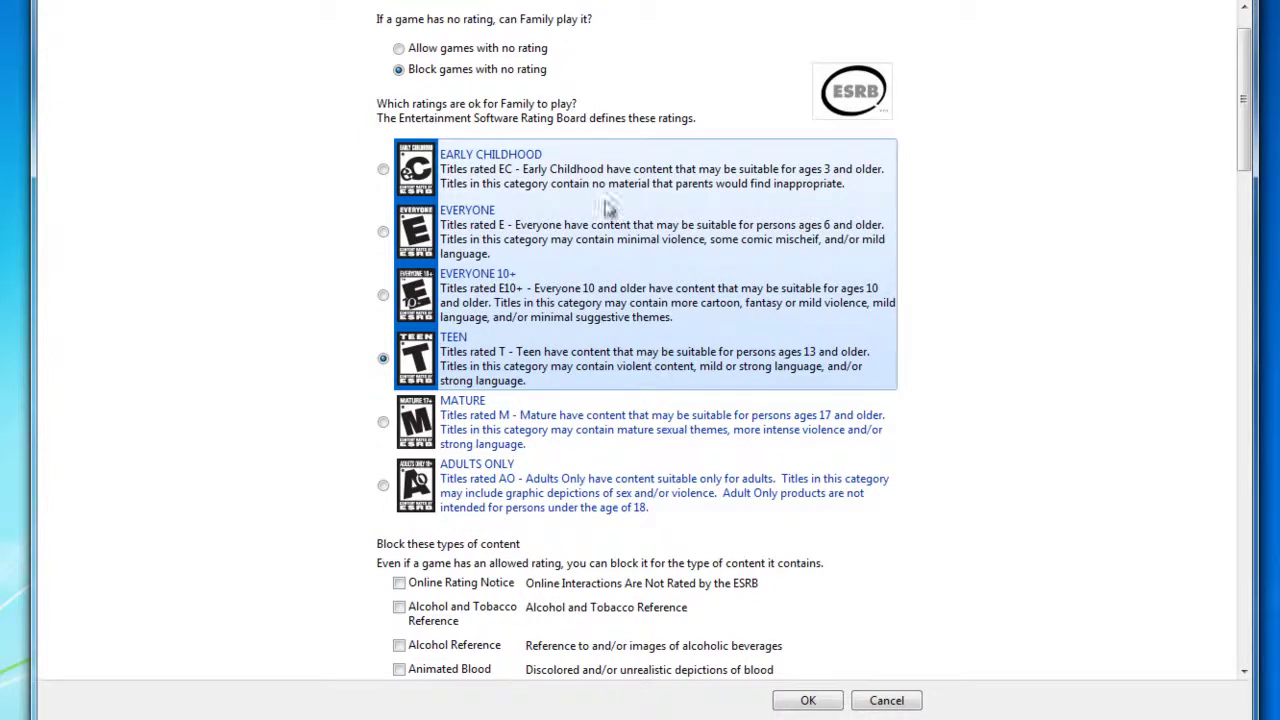
- Try blocking game content types such as Use of Drugs, Use of Alcohol and Strong Language, and clear the selections again
scroll(934, 411, down, 4)
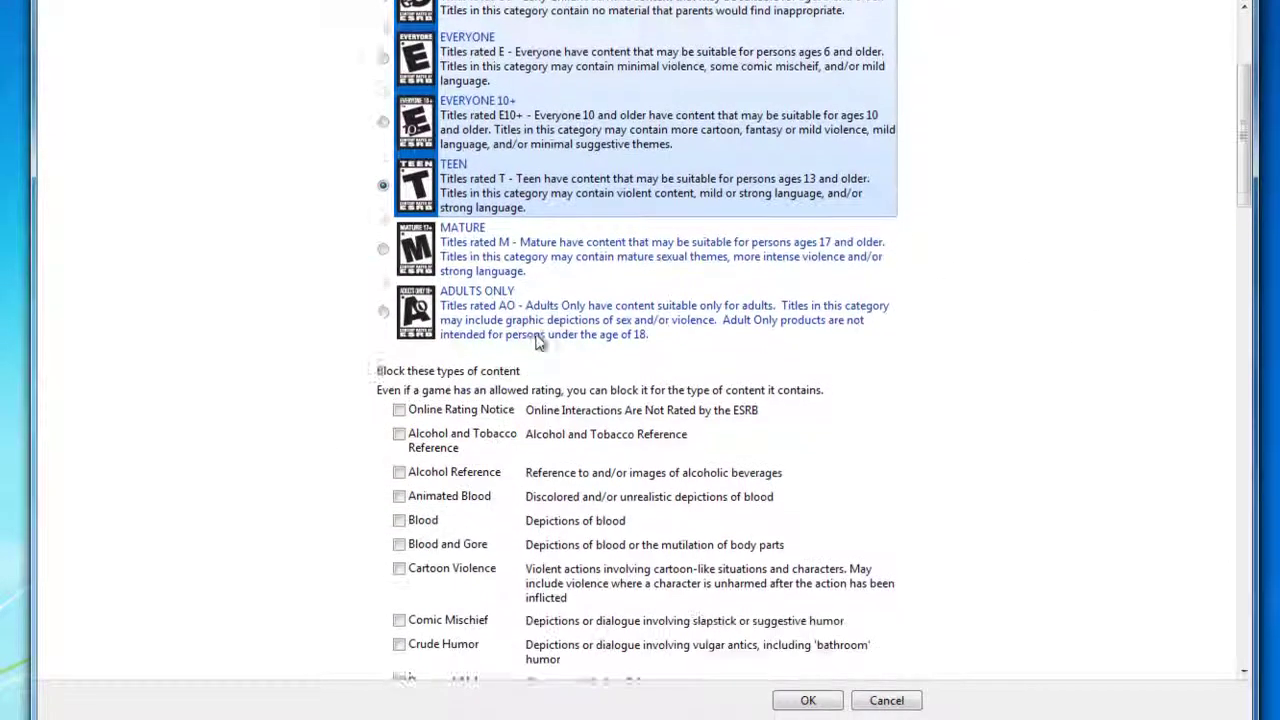
scroll(430, 270, down, 3)
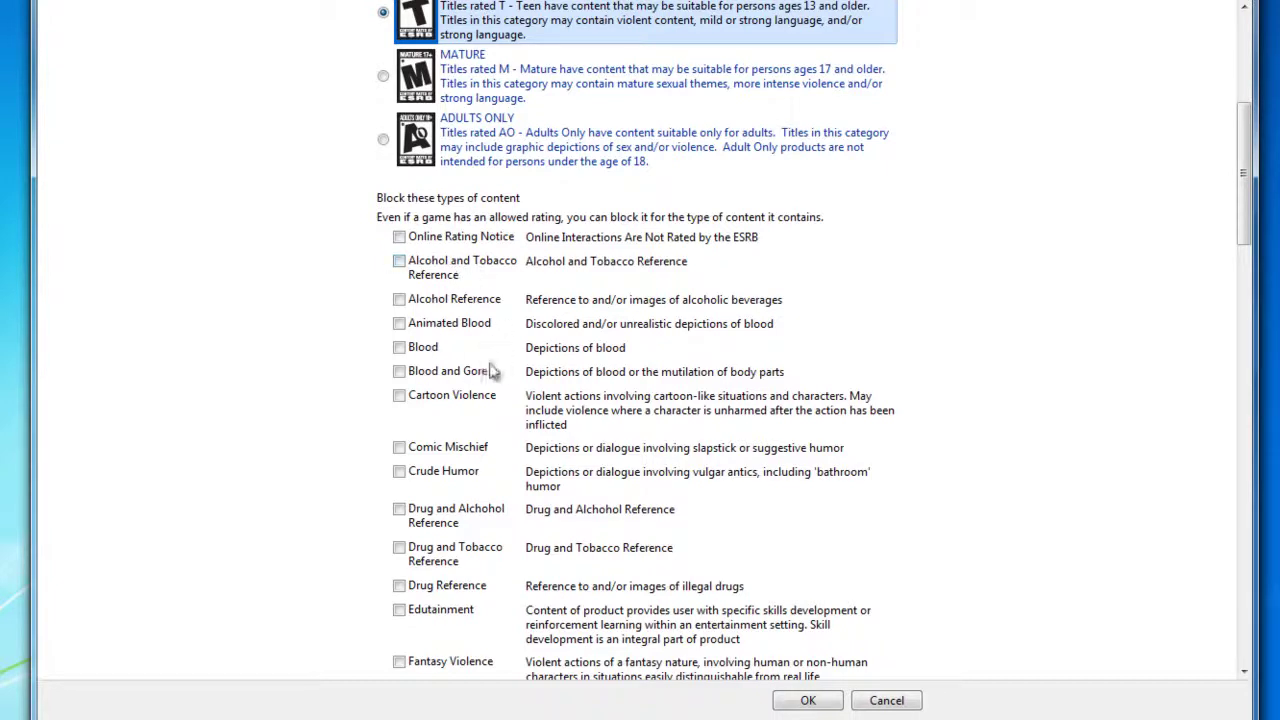
scroll(672, 345, down, 3)
scroll(560, 410, down, 18)
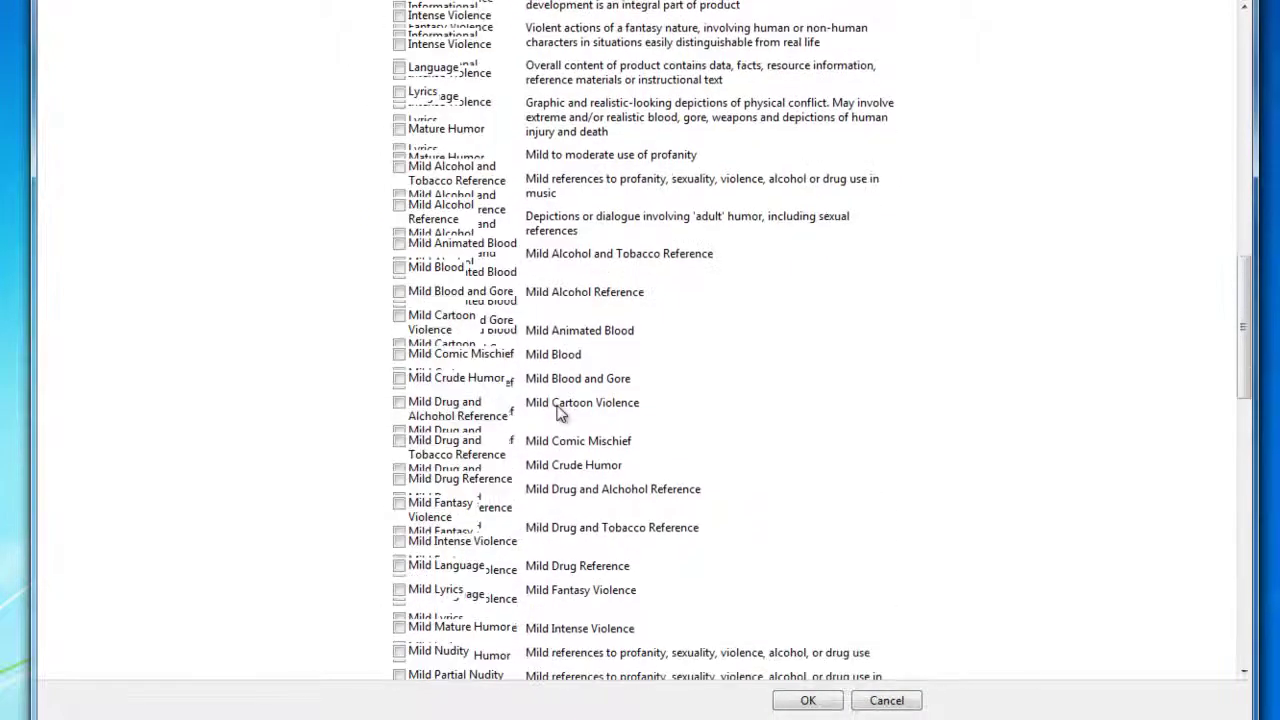
scroll(560, 410, down, 20)
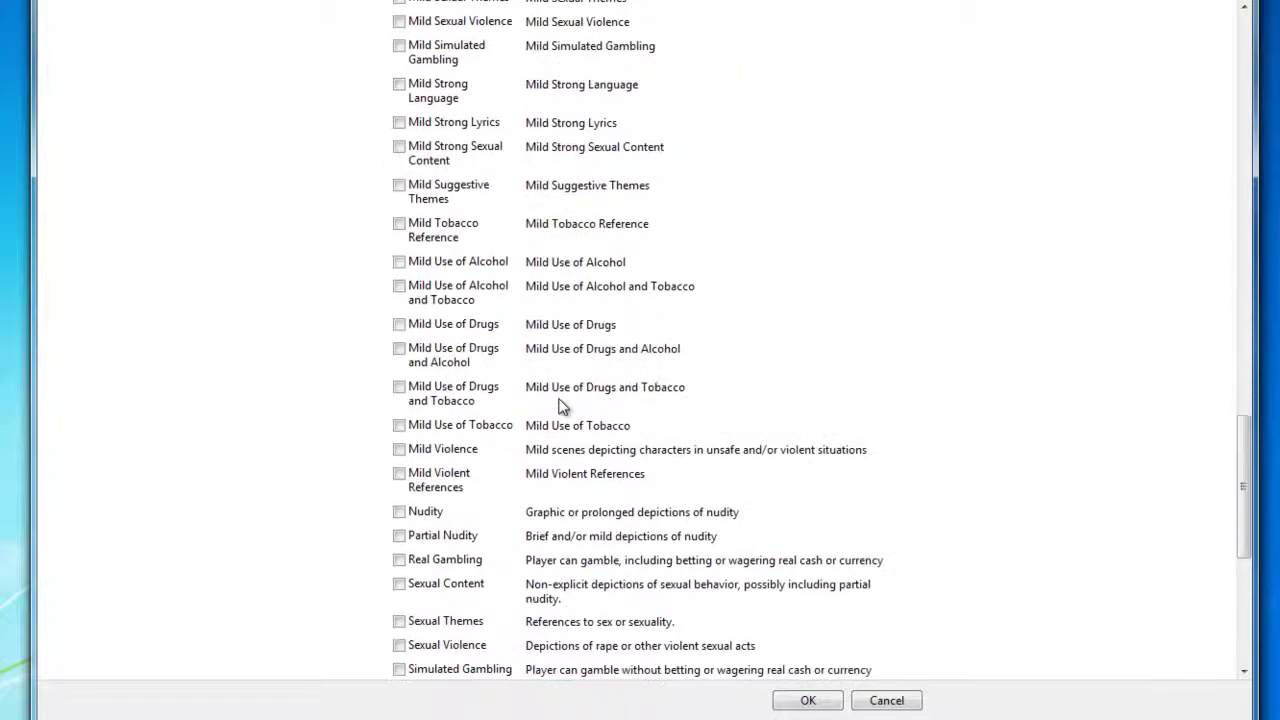
scroll(560, 405, down, 6)
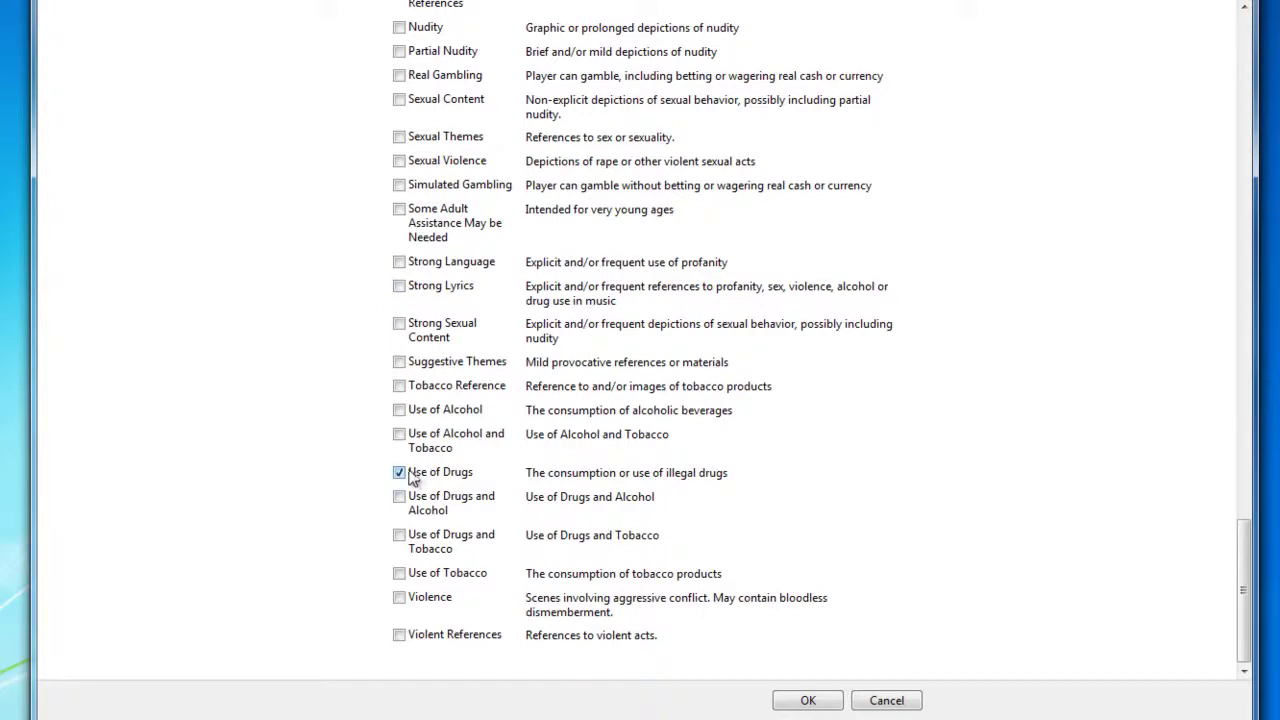
click(401, 411)
click(401, 324)
click(401, 262)
click(400, 262)
click(400, 287)
click(400, 411)
click(399, 473)
- Review the game content types that can be blocked near the end of the list
scroll(680, 460, up, 2)
scroll(706, 416, up, 2)
scroll(710, 408, down, 2)
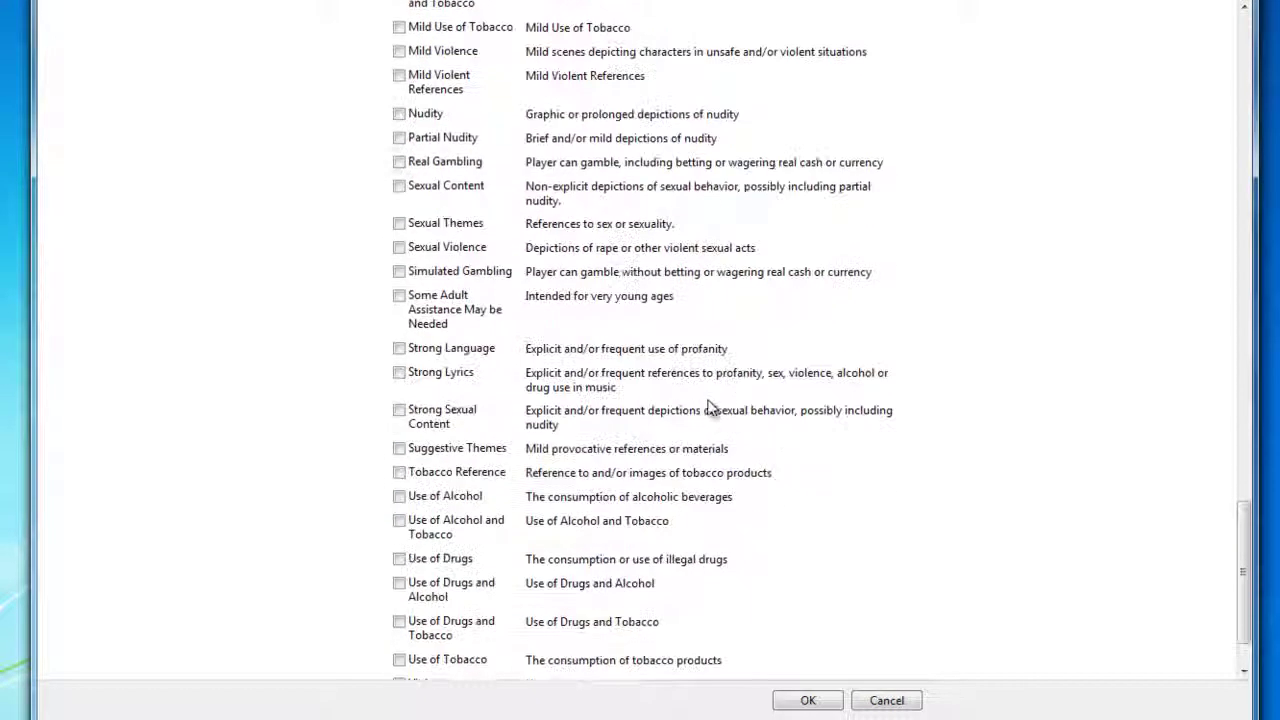
scroll(706, 402, down, 2)
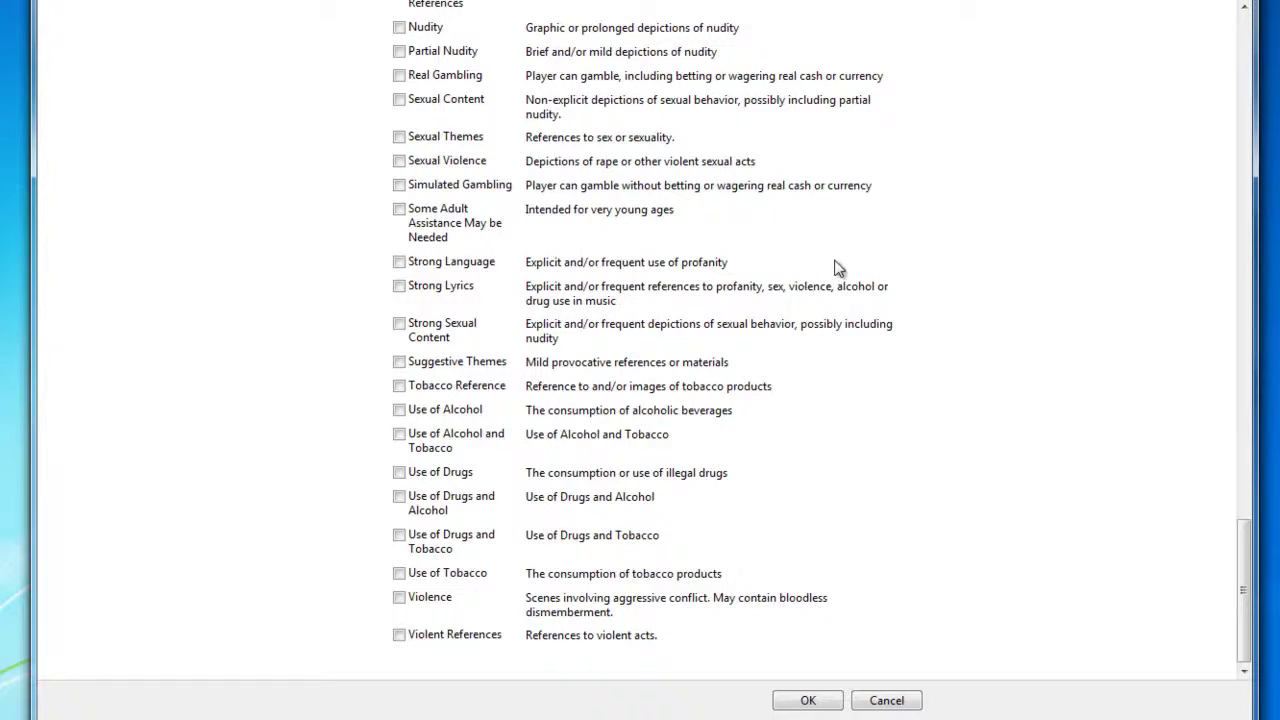
scroll(696, 150, up, 5)
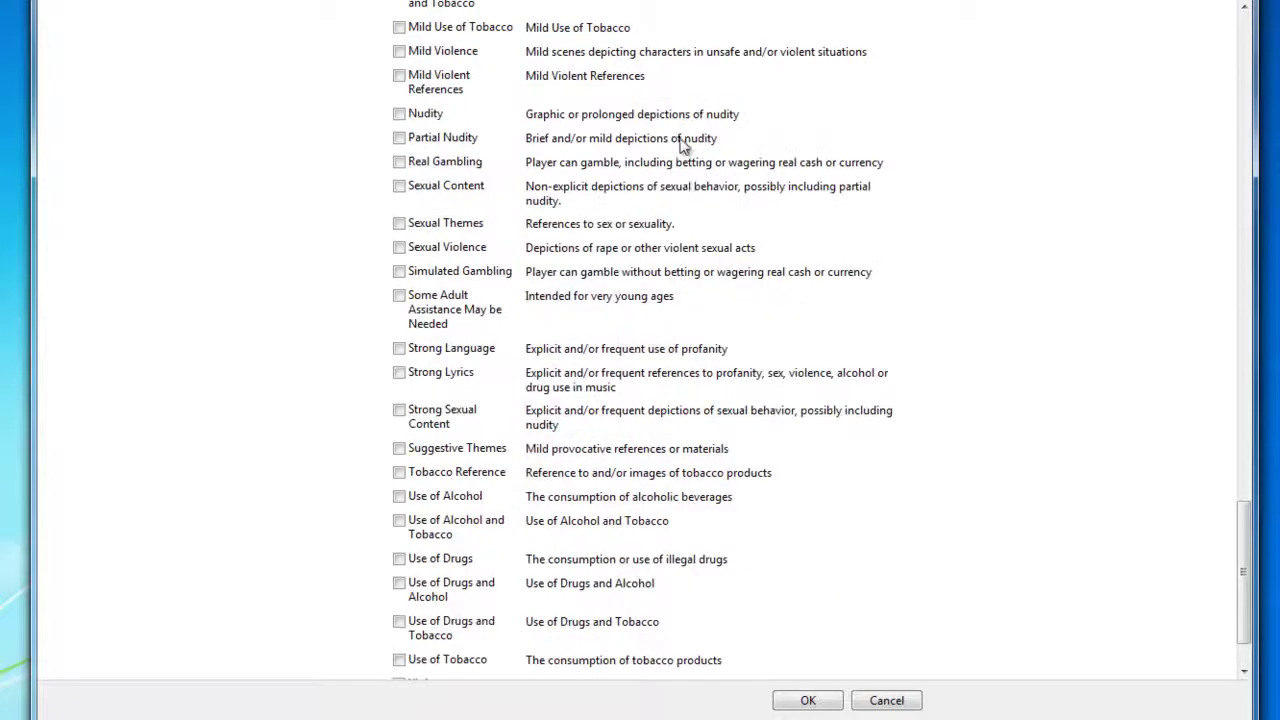
- Accept the game rating settings for Family with no game content types selected for blocking
scroll(696, 197, up, 8)
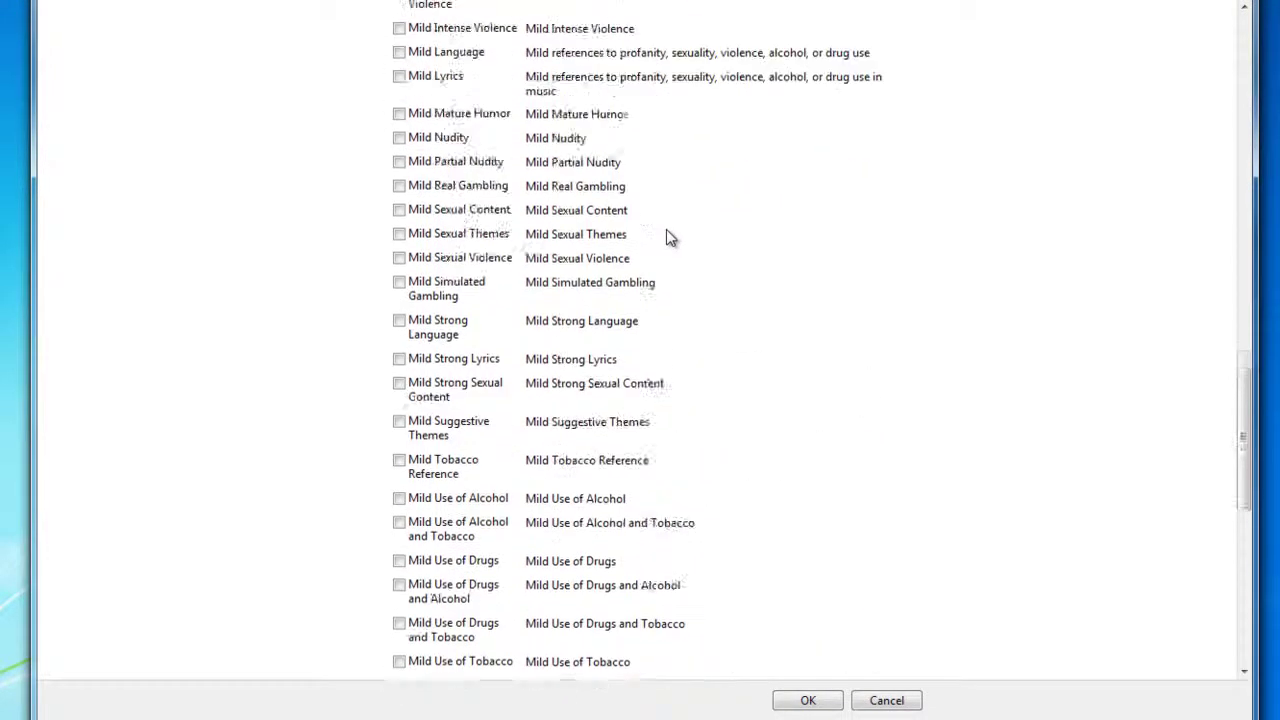
scroll(670, 237, up, 4)
scroll(672, 237, down, 2)
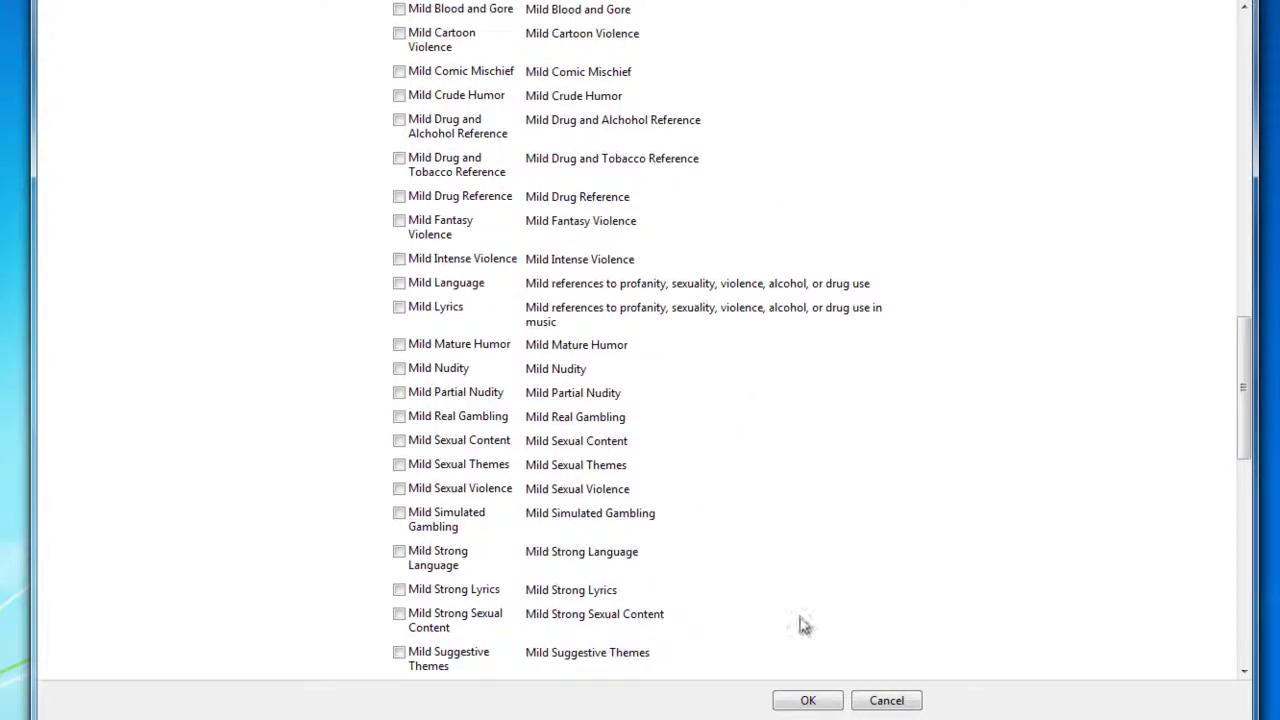
click(808, 700)
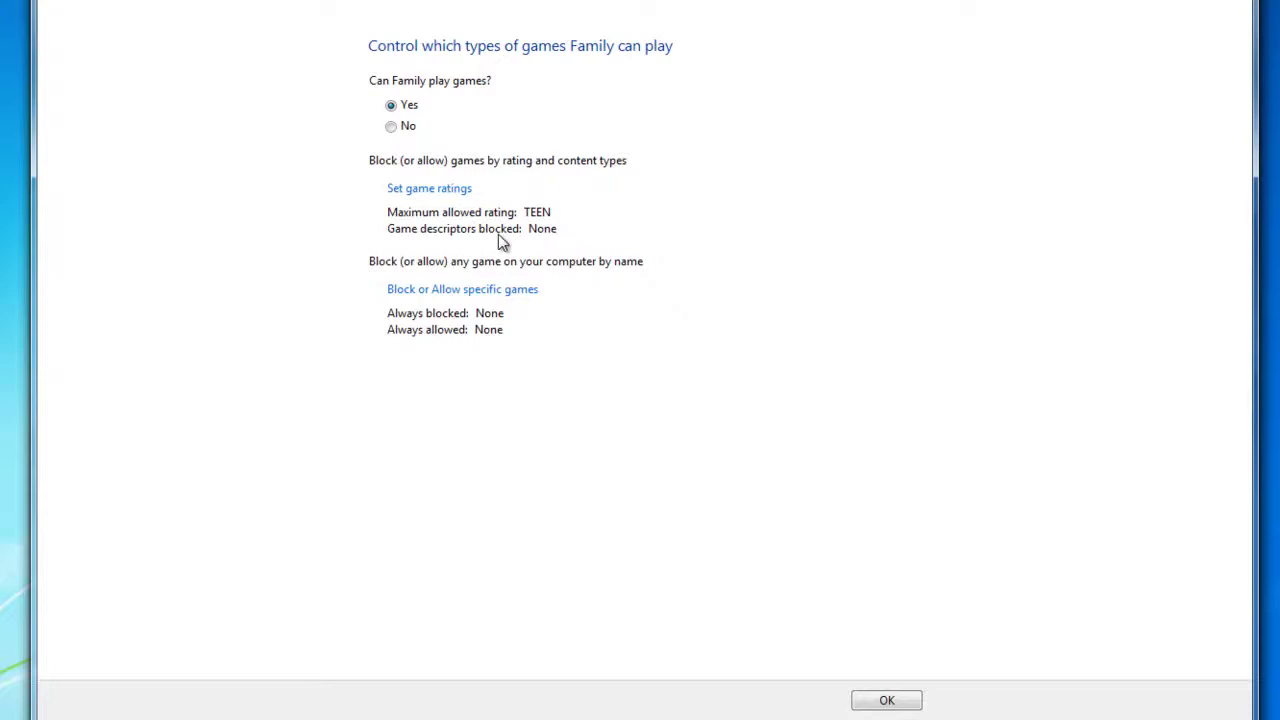
- Check the page for blocking or allowing specific games for Family, and accept the game controls
click(449, 298)
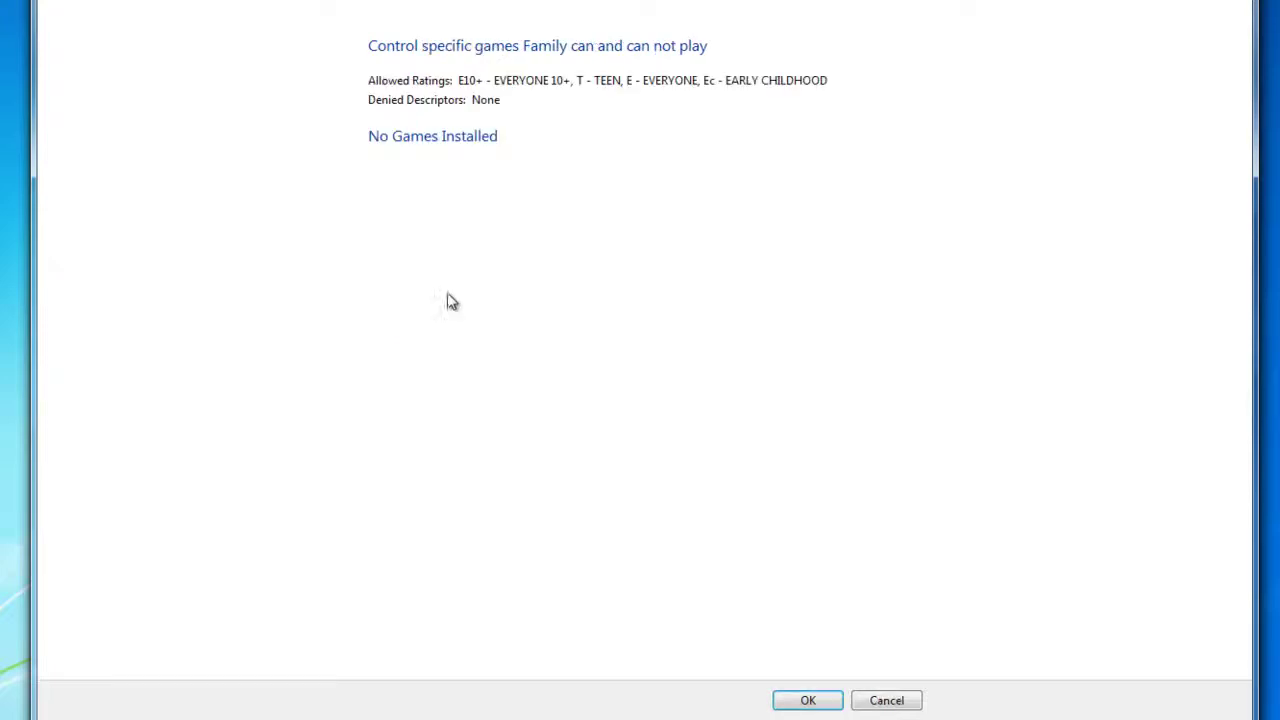
click(803, 706)
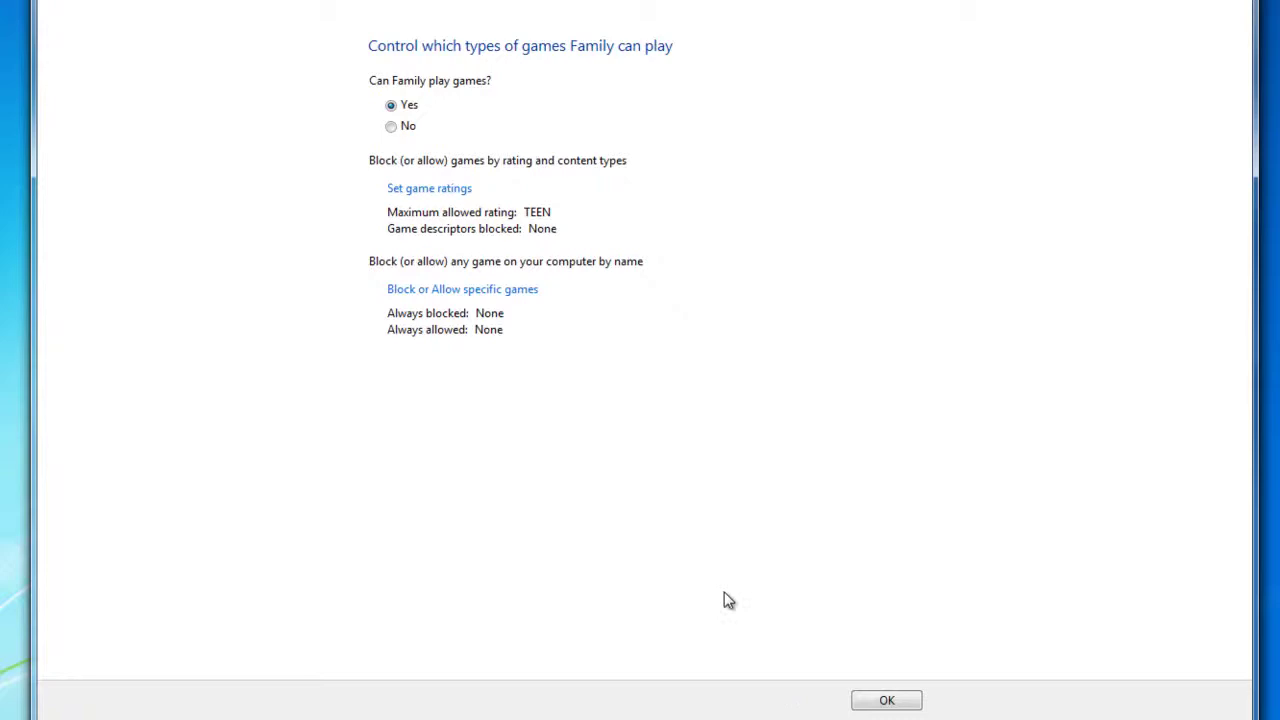
click(460, 291)
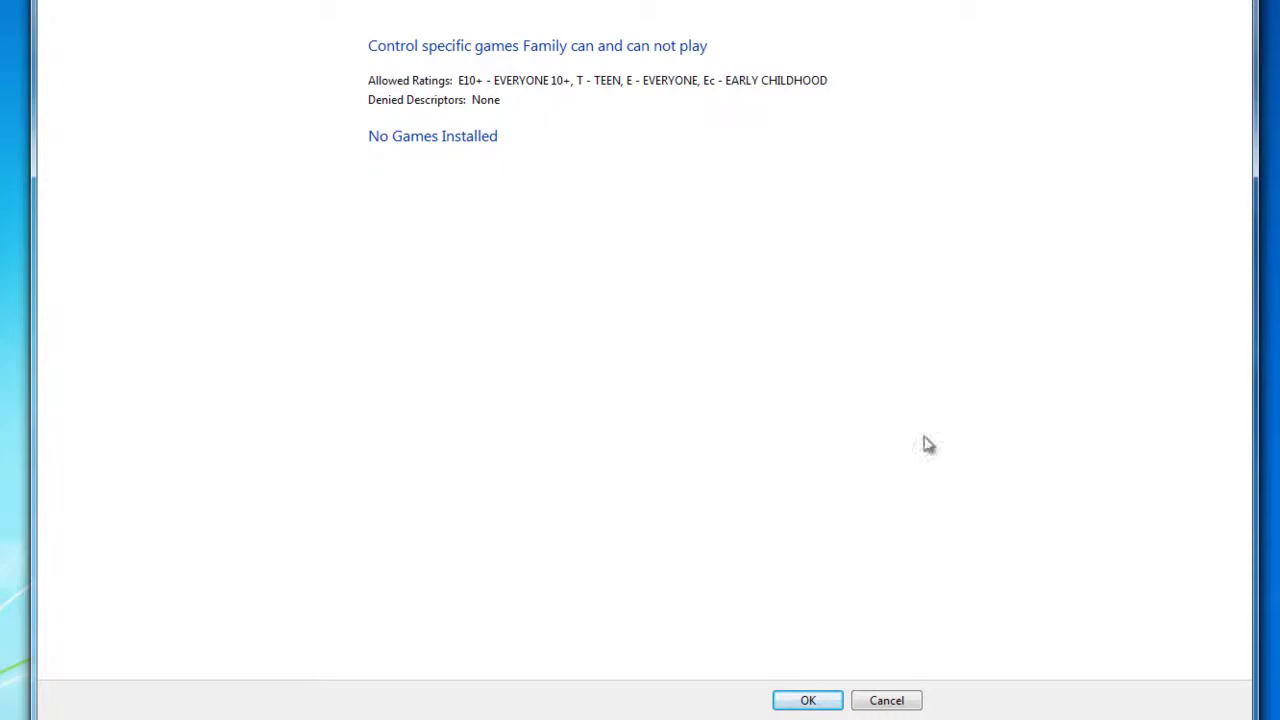
key(Return)
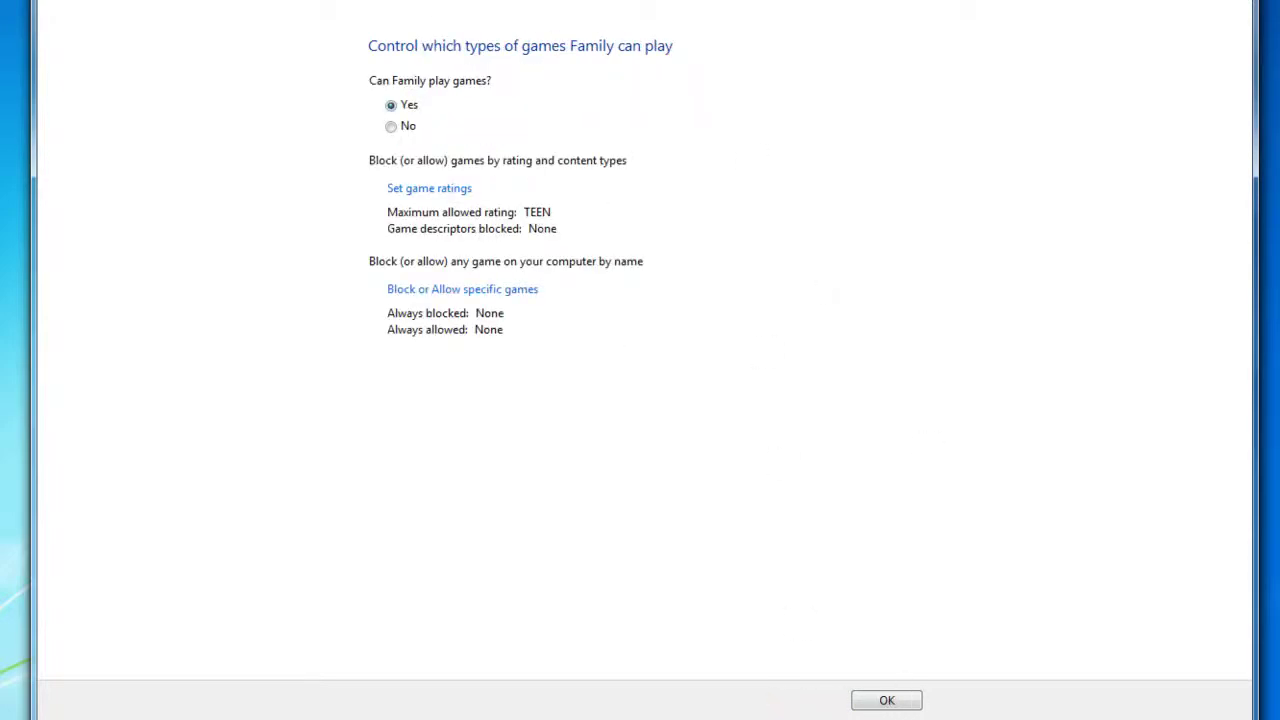
click(880, 704)
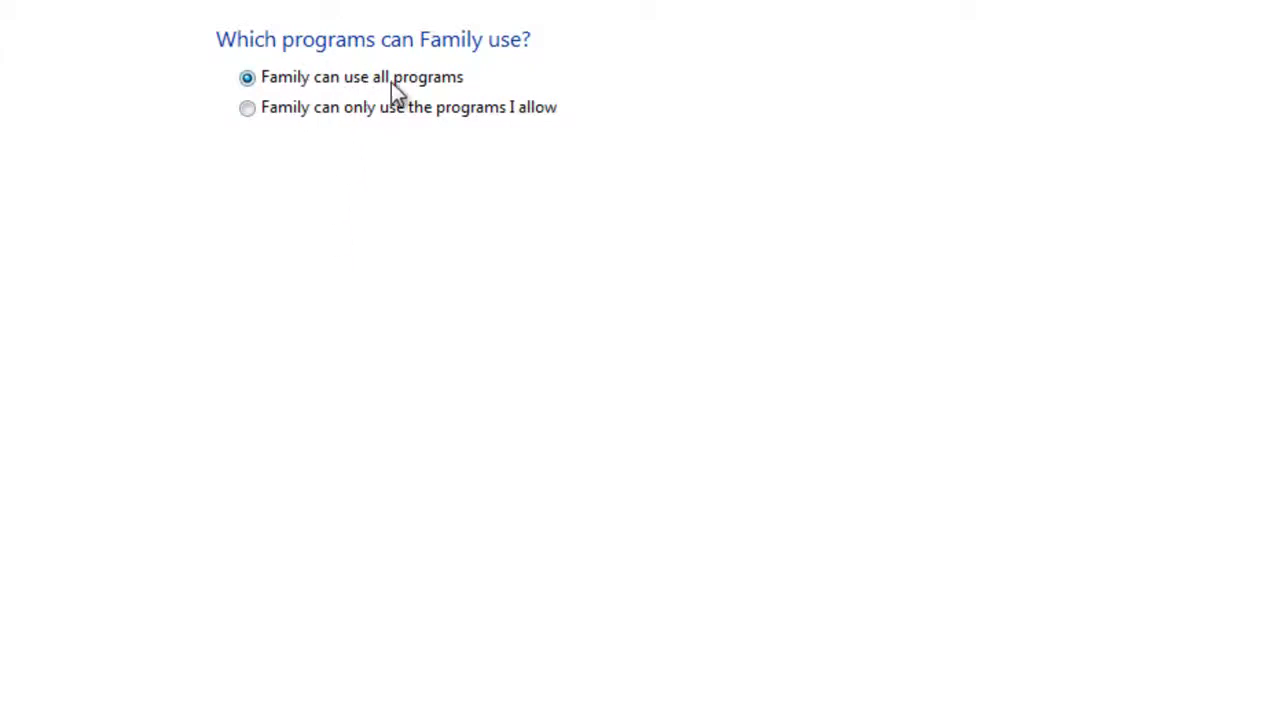
- Restrict Family to only the programs you allow and look through the program list to the Microsoft Office entries
click(248, 109)
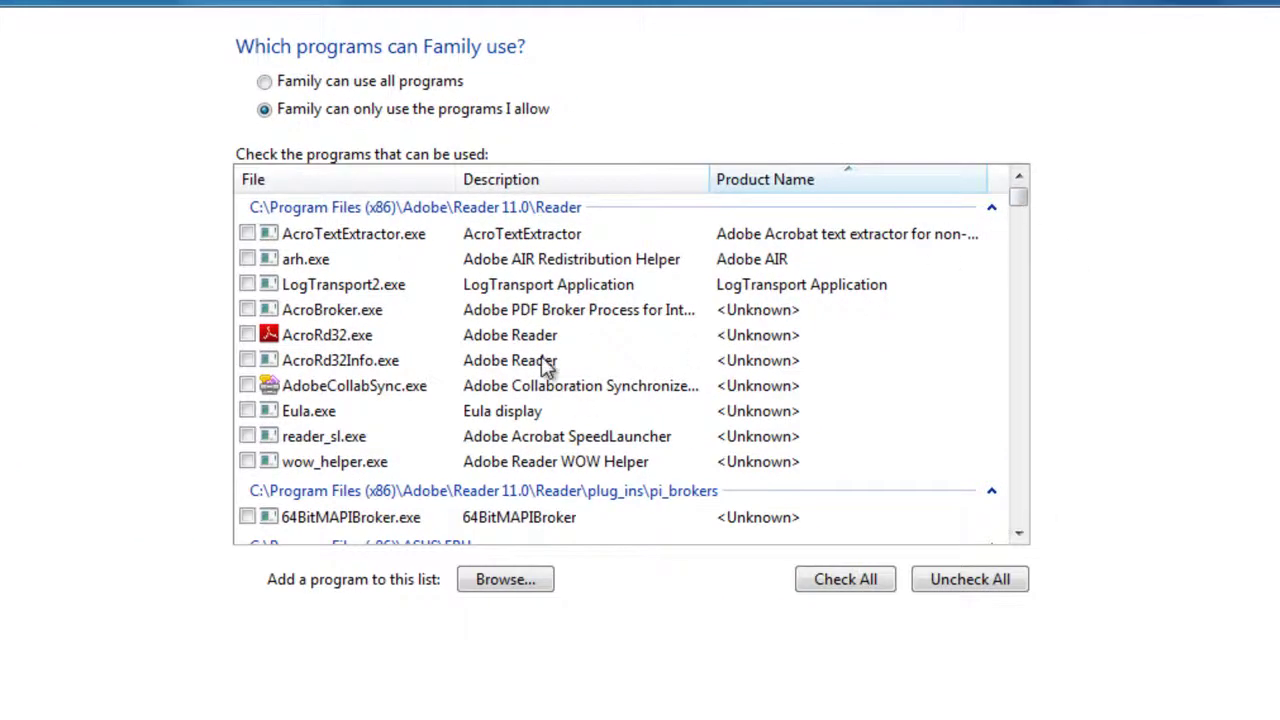
scroll(437, 330, down, 5)
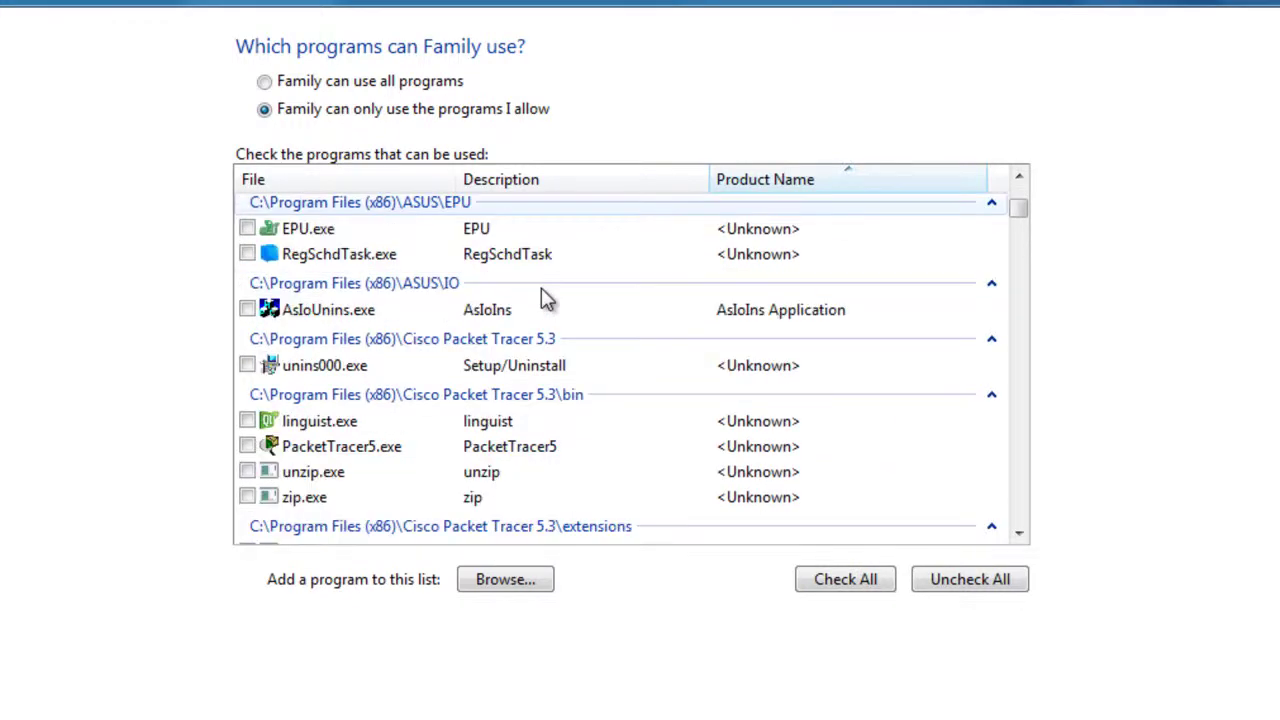
scroll(433, 313, down, 10)
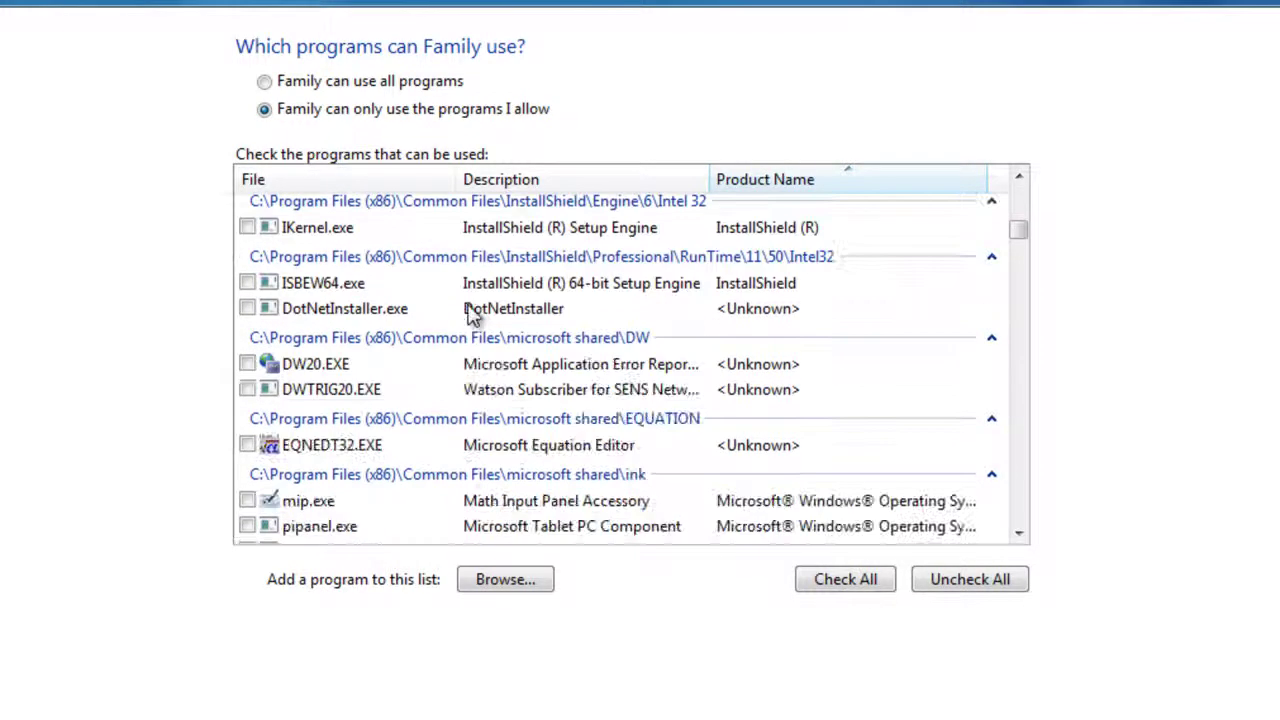
scroll(473, 314, down, 10)
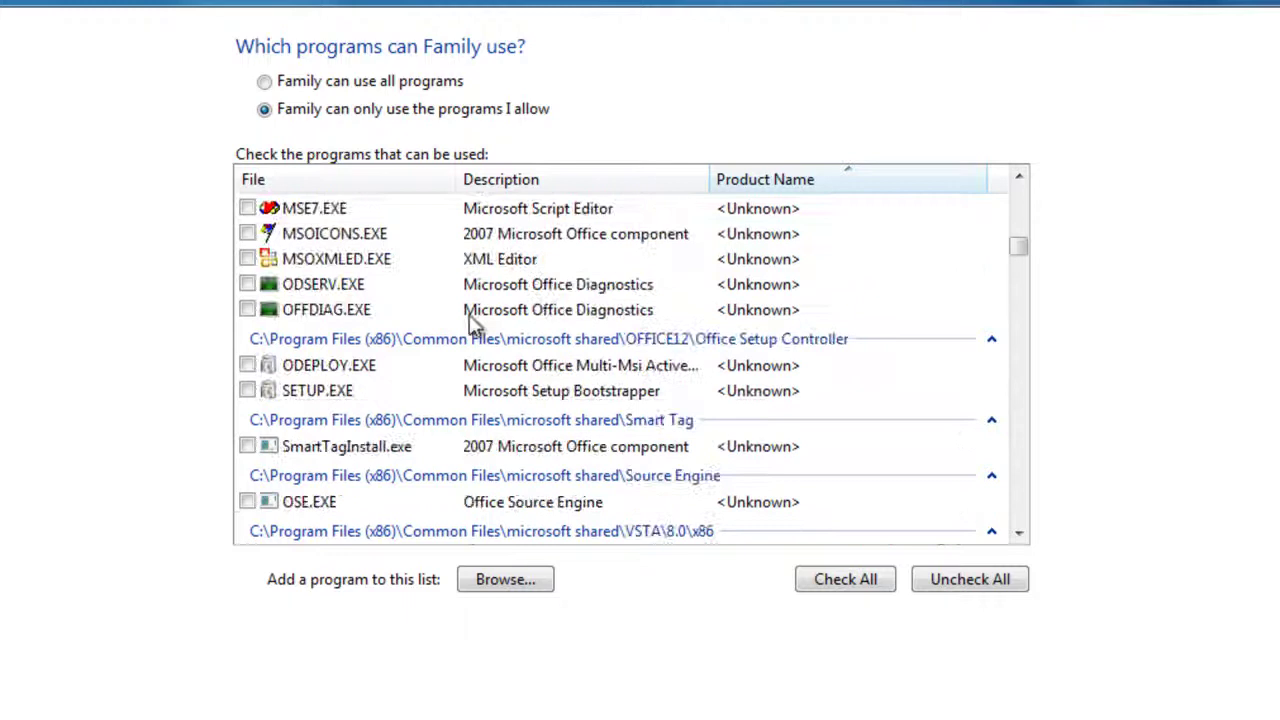
scroll(450, 330, down, 2)
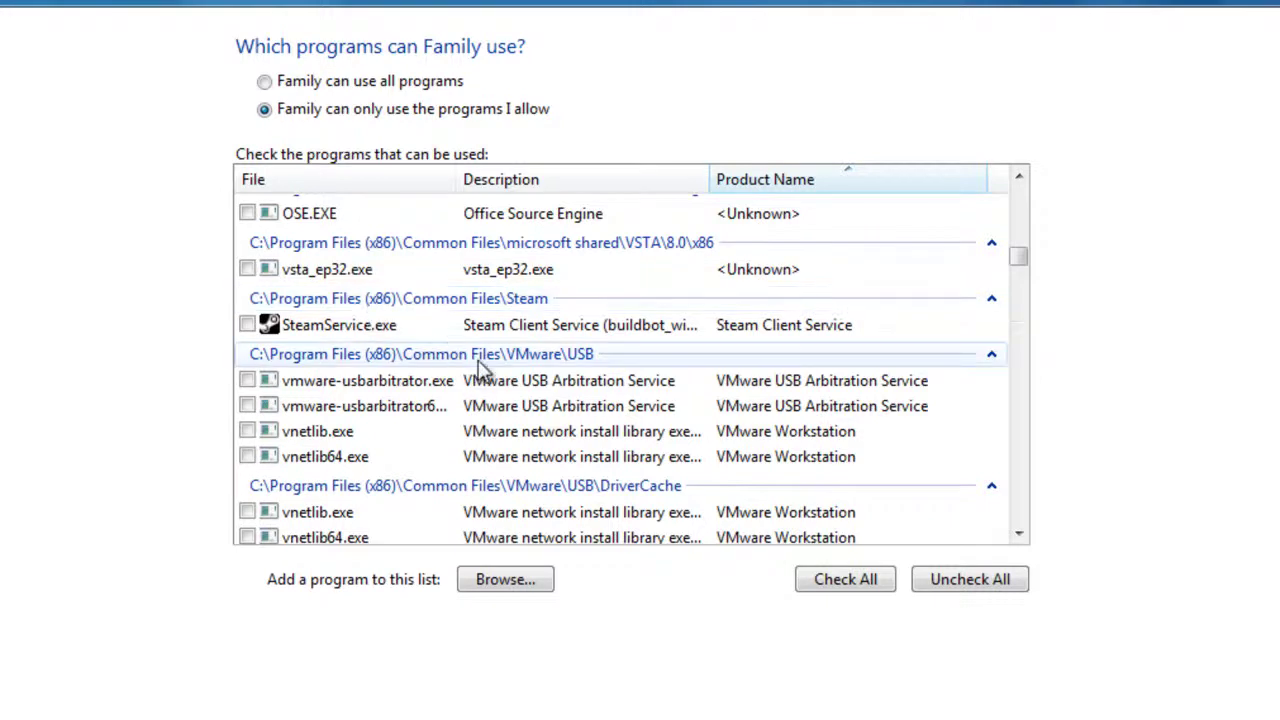
scroll(480, 368, down, 15)
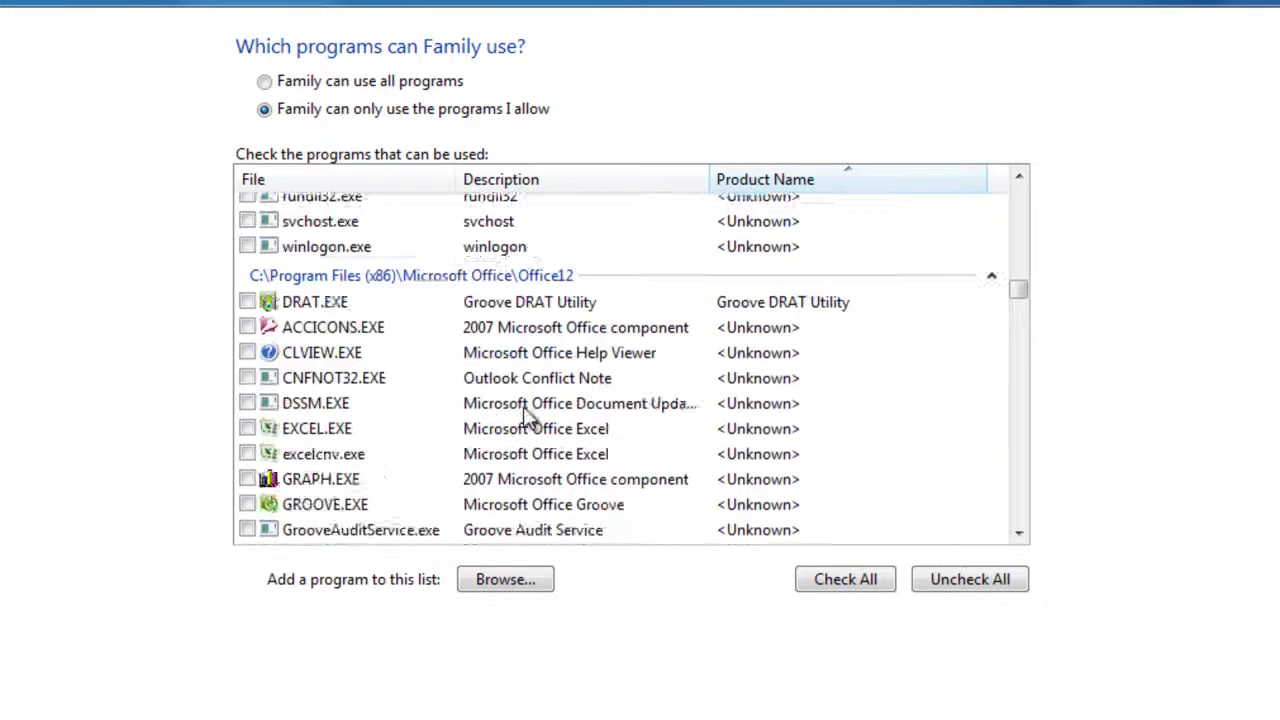
scroll(330, 415, down, 8)
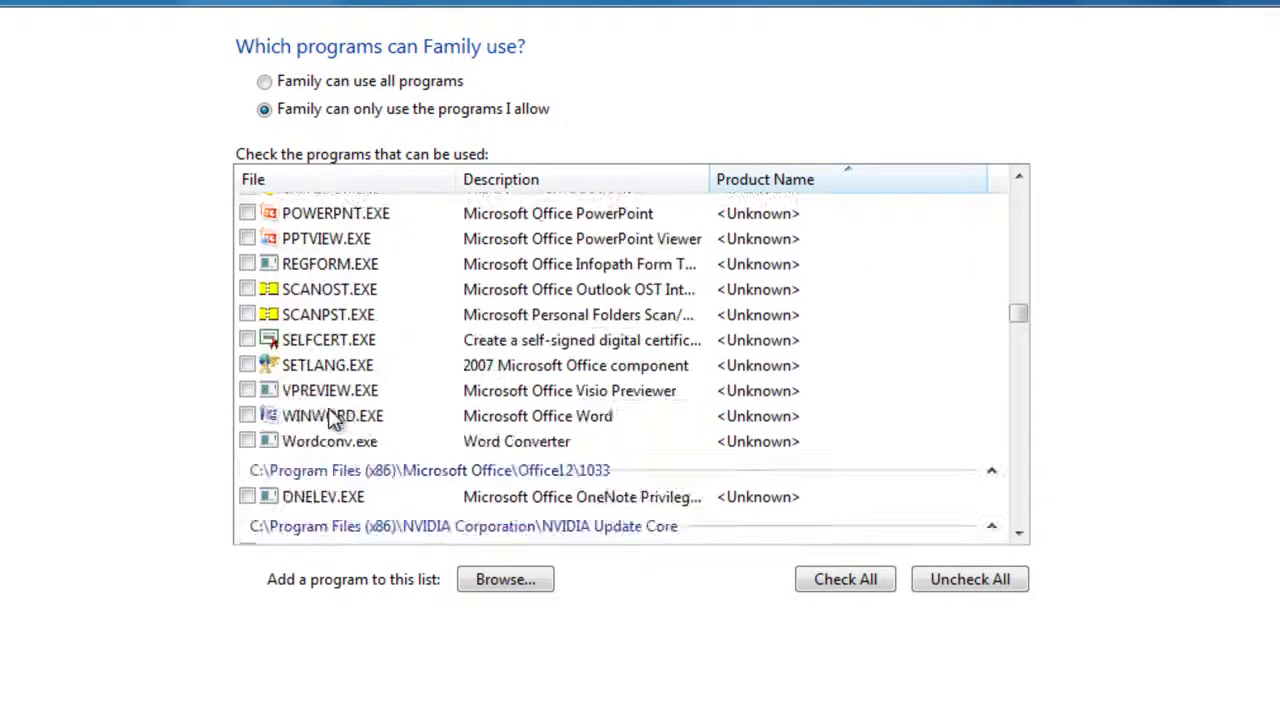
scroll(333, 418, up, 2)
scroll(333, 418, up, 2)
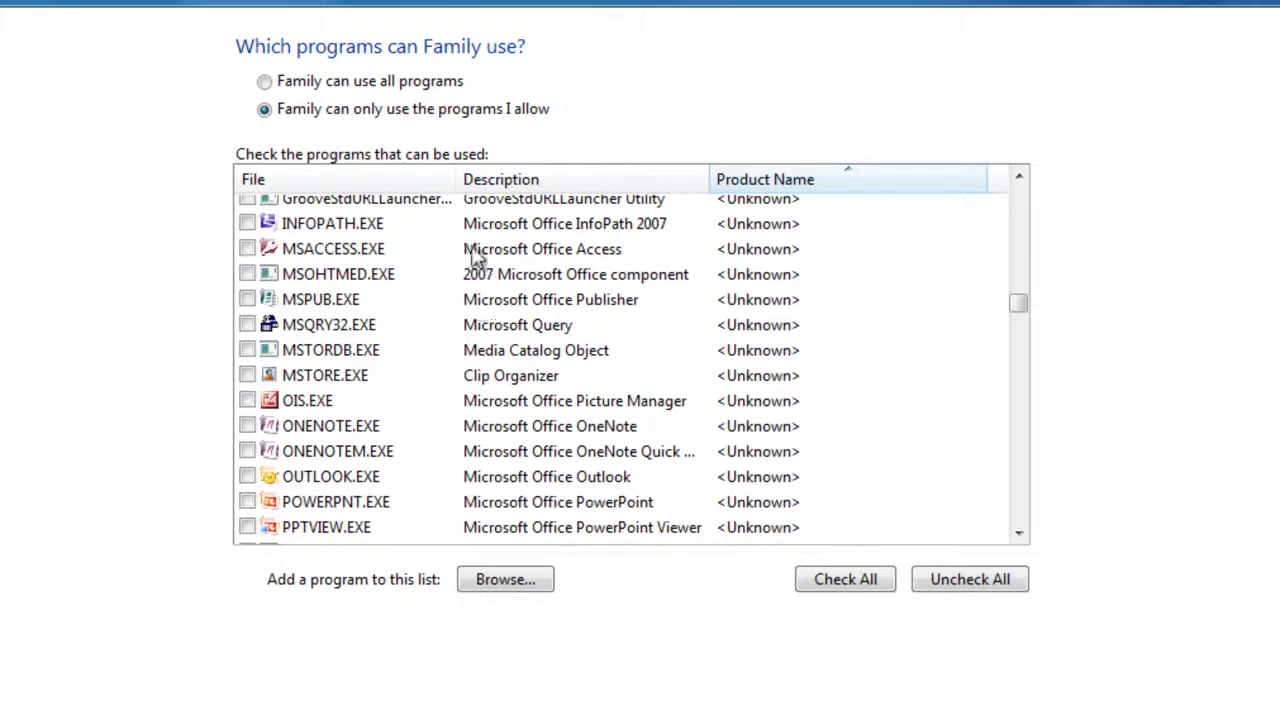
- Widen the File and Description columns of the program list and allow WINWORD.EXE (Microsoft Office Word) for Family
drag(458, 179, 574, 170)
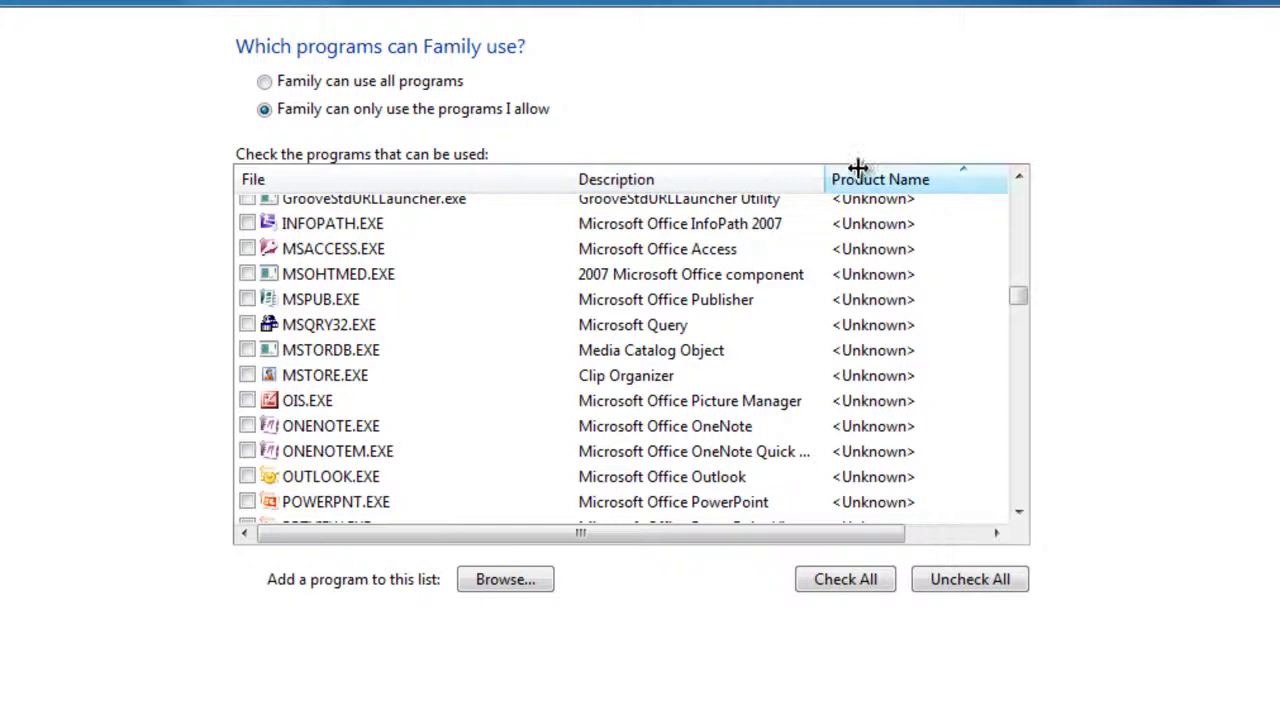
drag(829, 177, 951, 191)
scroll(680, 345, up, 2)
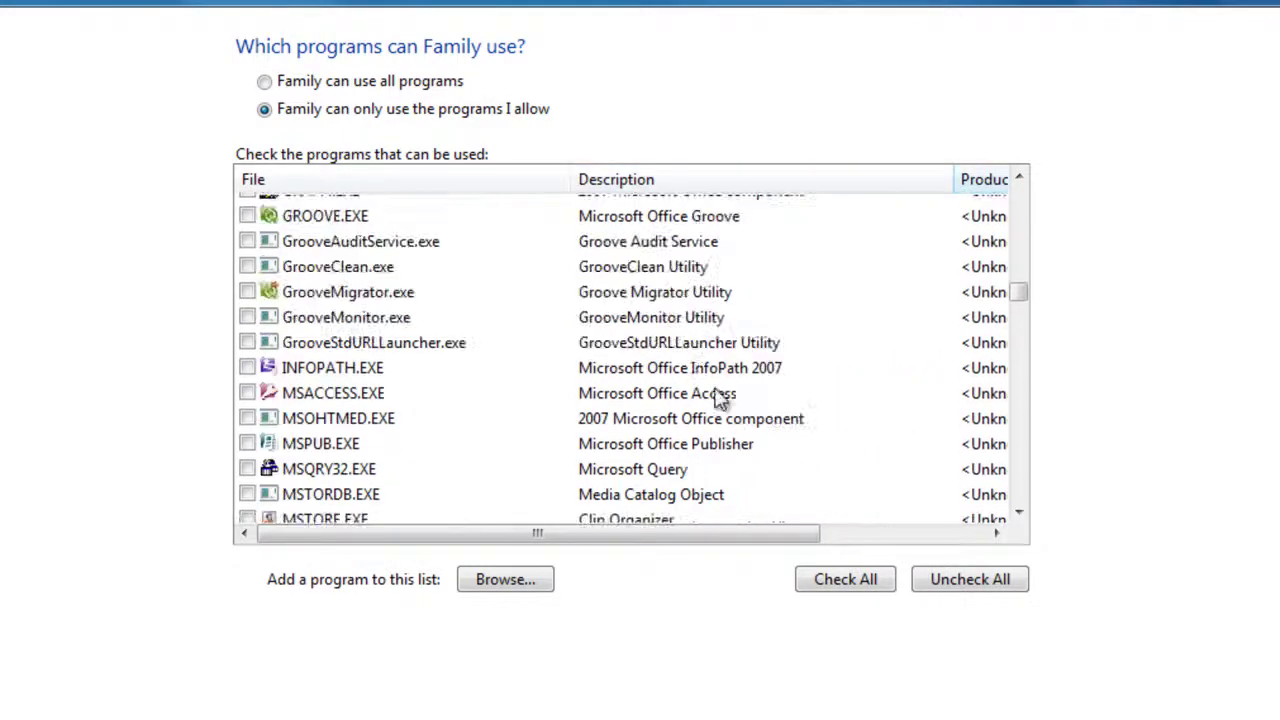
scroll(672, 285, up, 3)
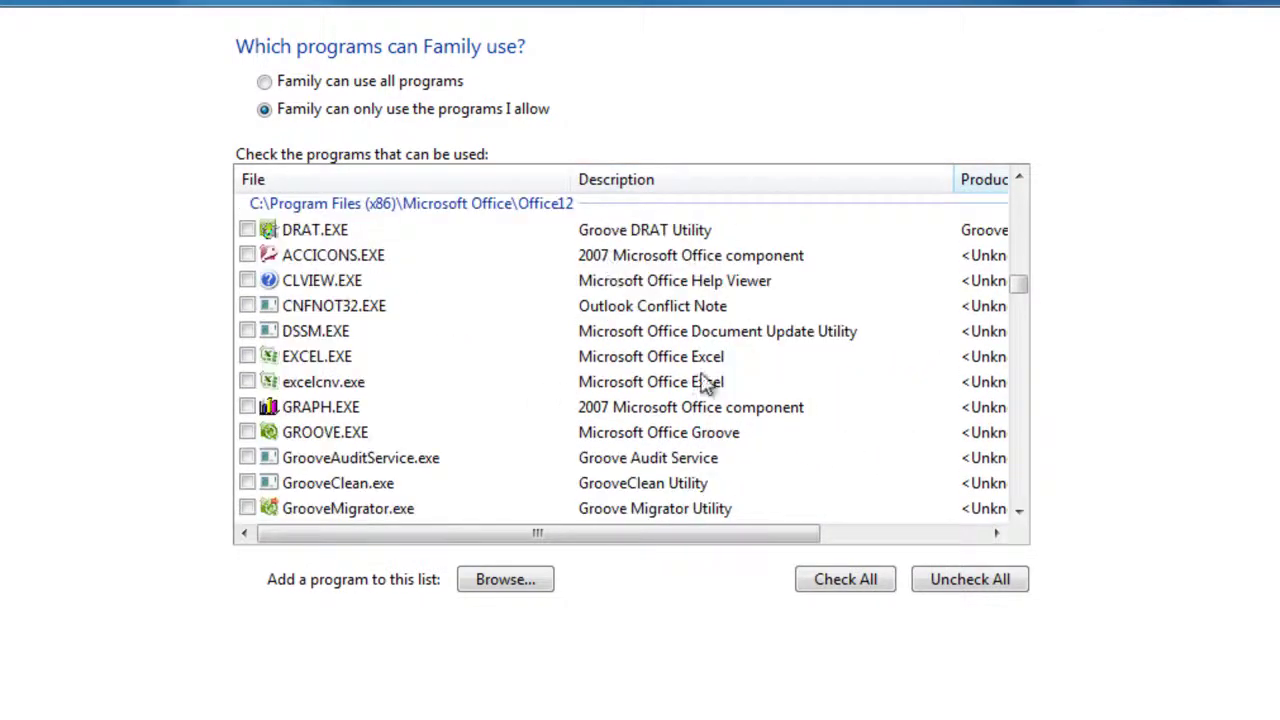
scroll(508, 500, down, 7)
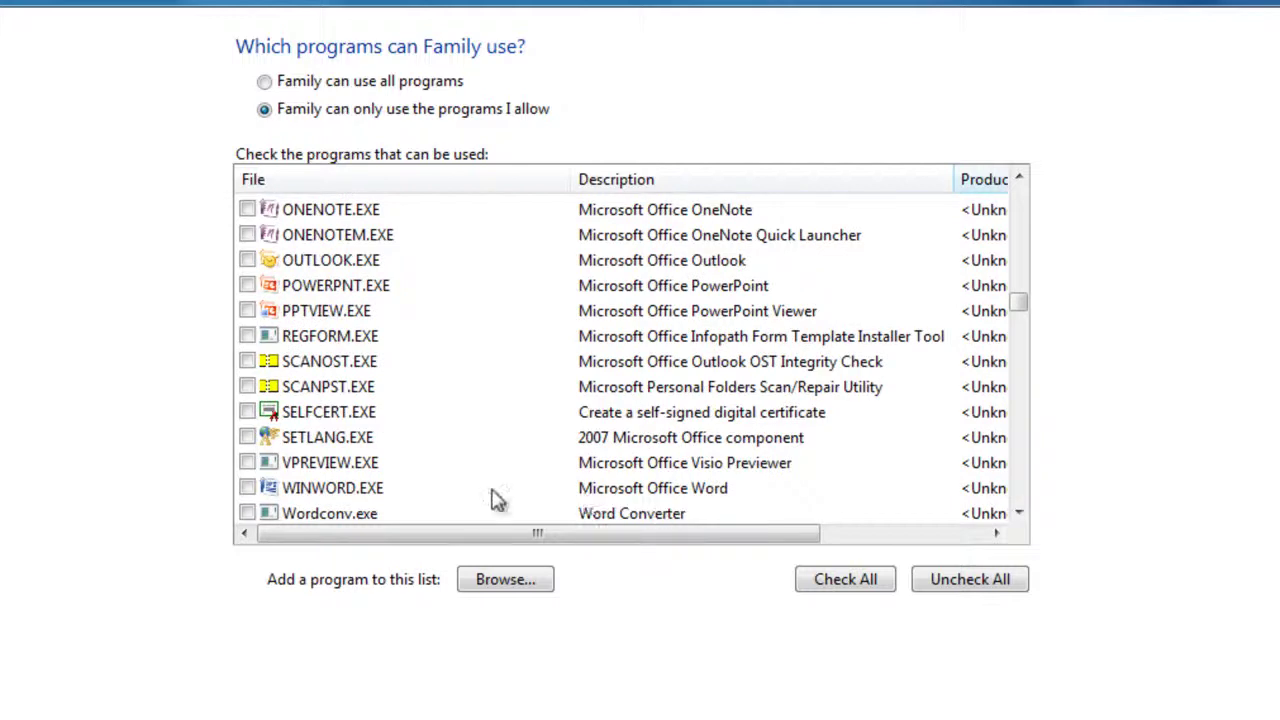
click(247, 488)
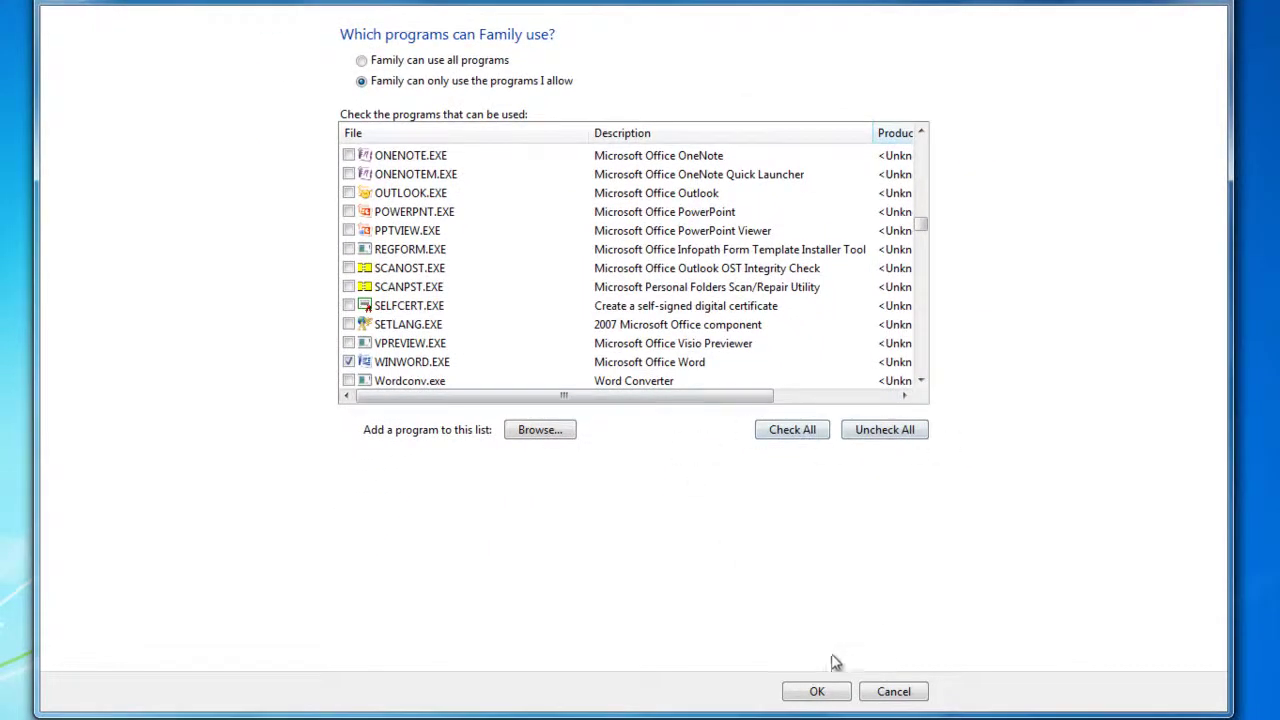
- Save the program limits and Family's Parental Controls settings, and close the Parental Controls window
click(826, 685)
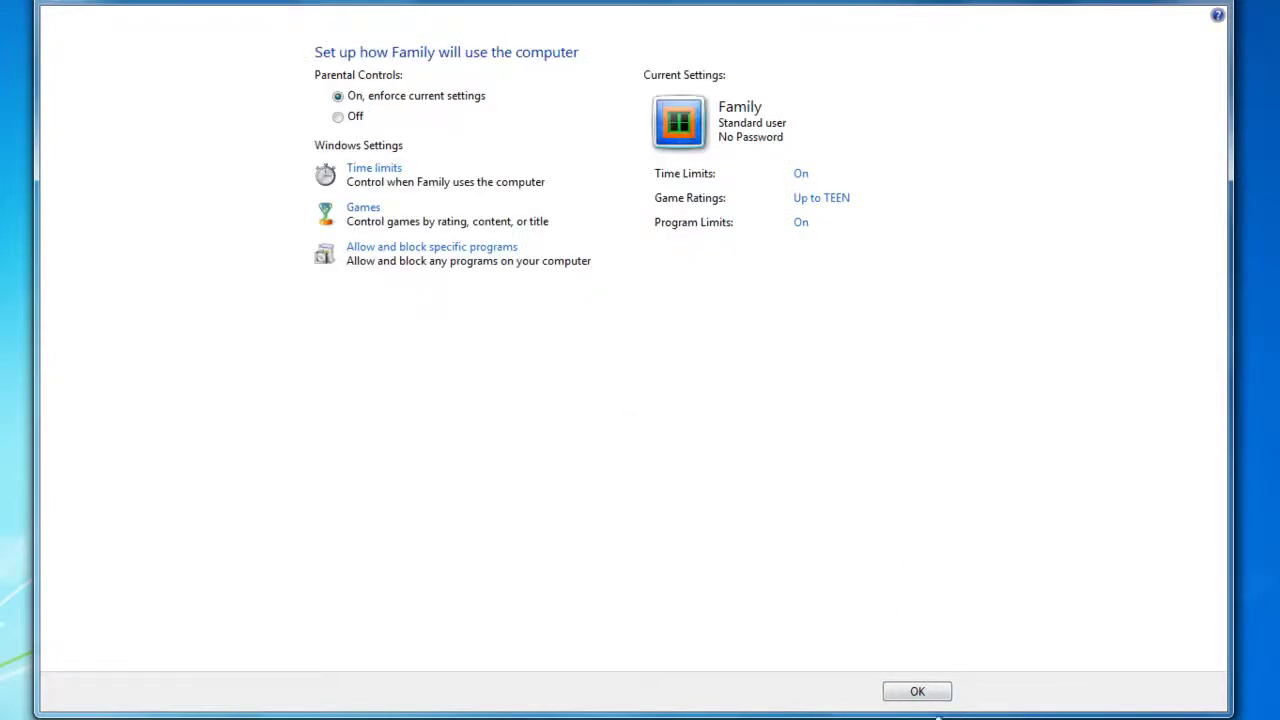
click(920, 700)
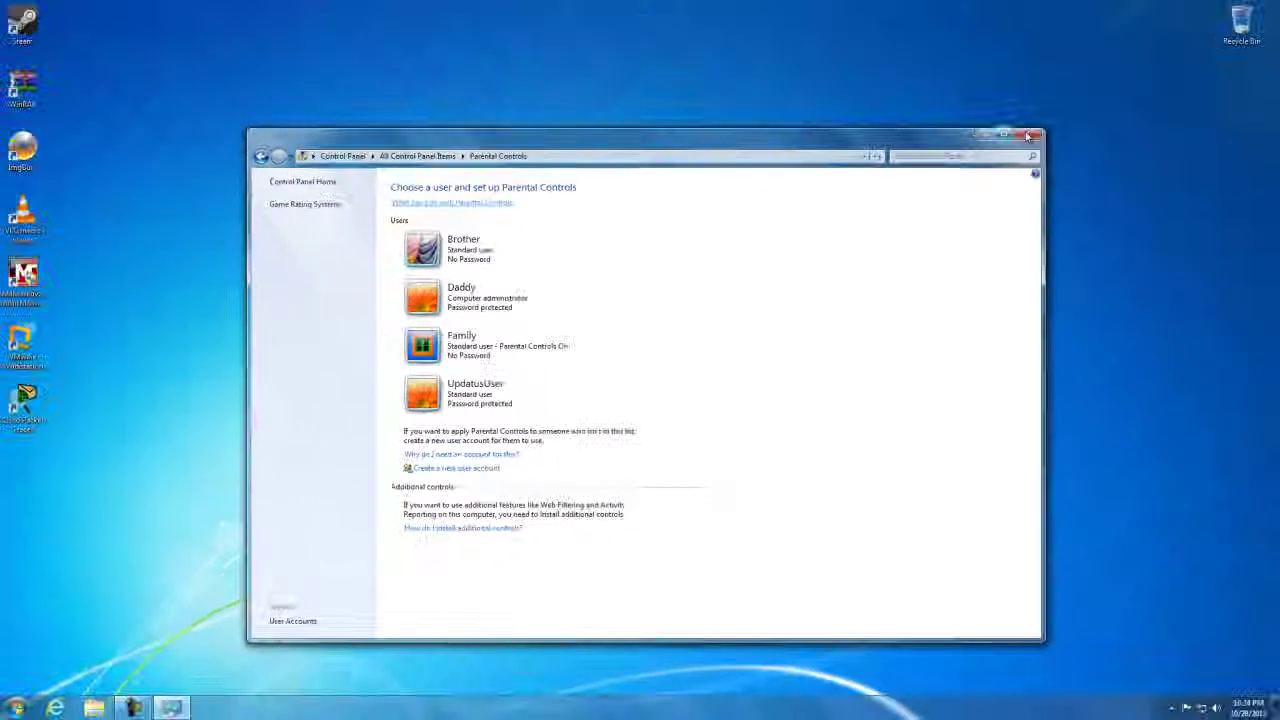
key(alt+F4)
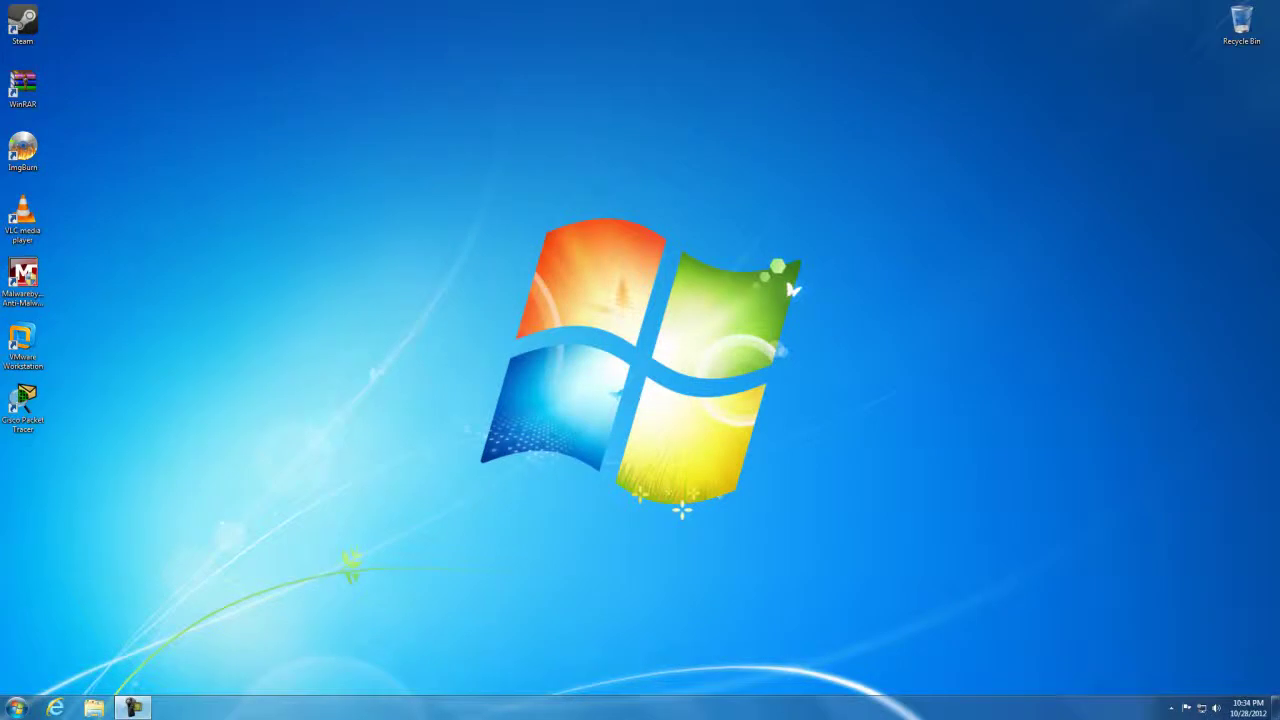